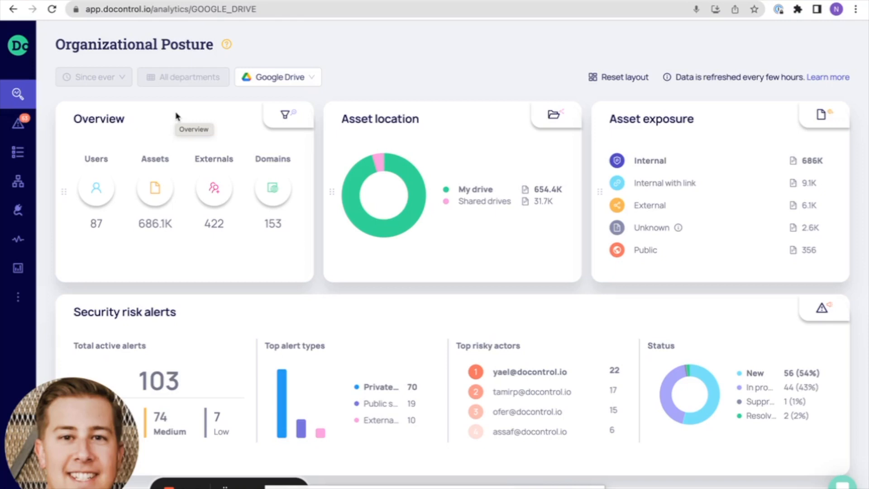
Create a new workflow from scratch with event aggregation.
click(19, 181)
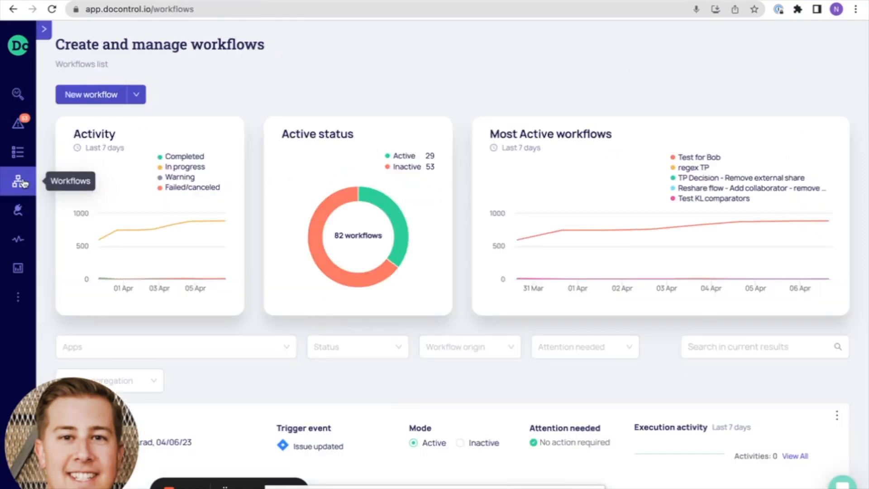
click(137, 96)
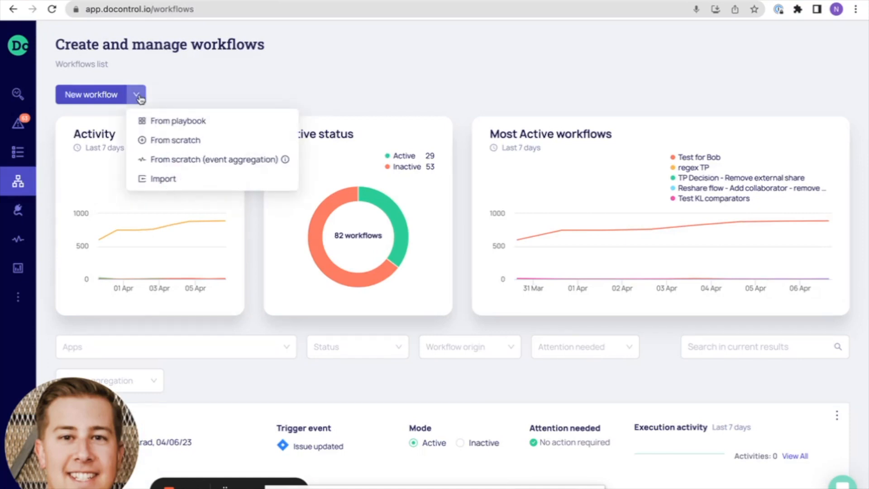
click(157, 163)
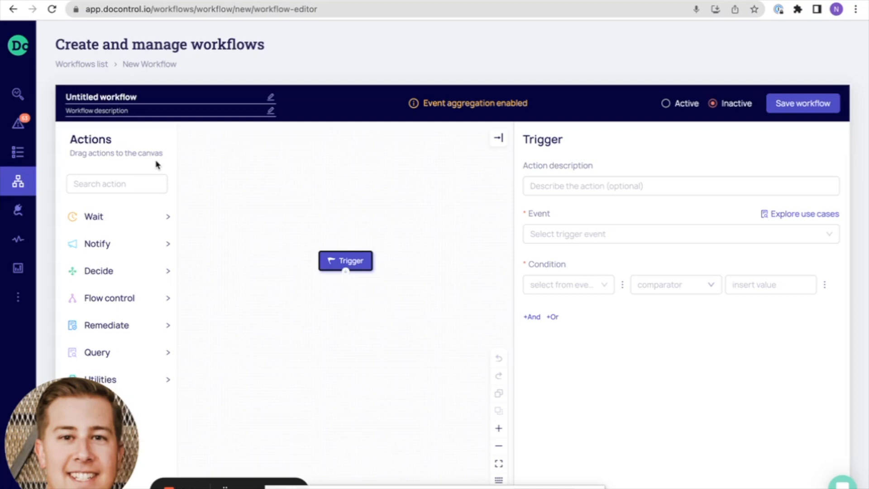
Name the untitled workflow "Google - Auto expire shares to private accounts".
double_click(142, 96)
click(149, 94)
drag(143, 94, 47, 100)
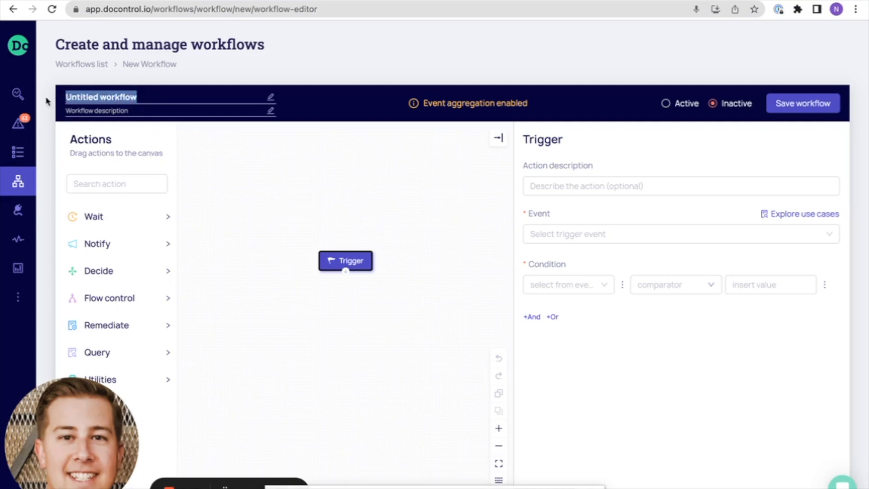
text(Google - Auto expire shares to private accounts)
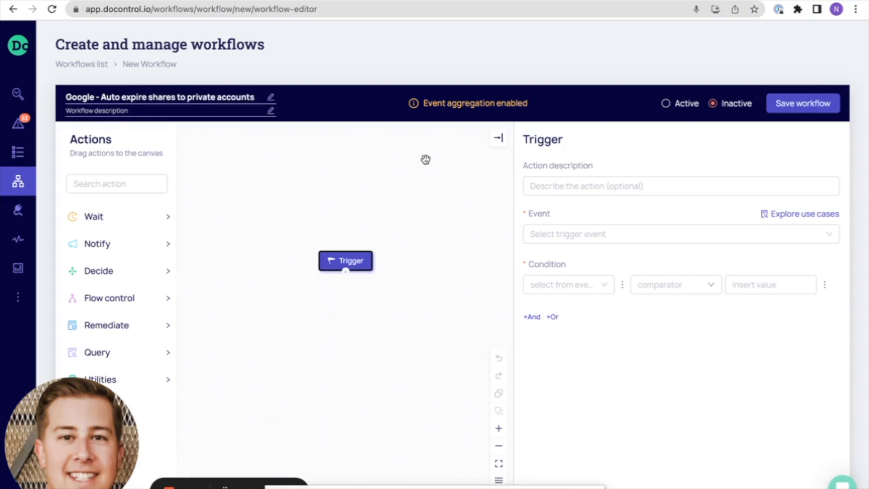
Move the Trigger block higher on the canvas and describe it as "User shares with private email account".
drag(349, 264, 346, 216)
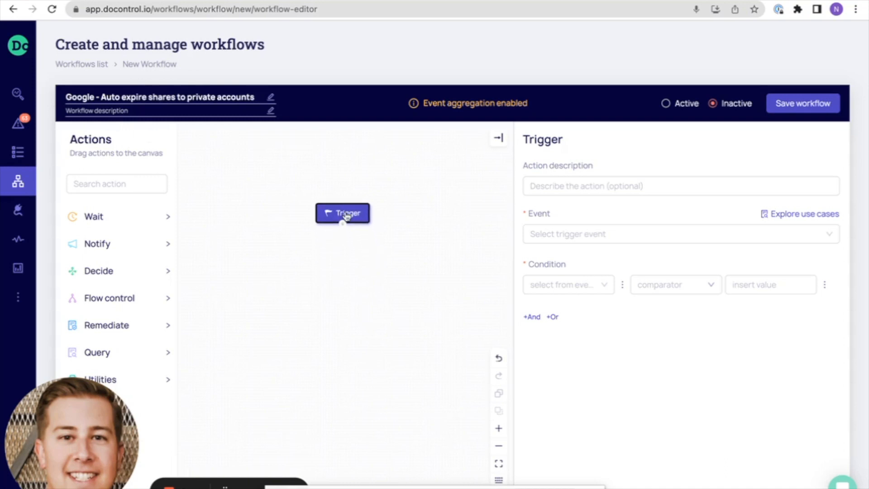
click(596, 183)
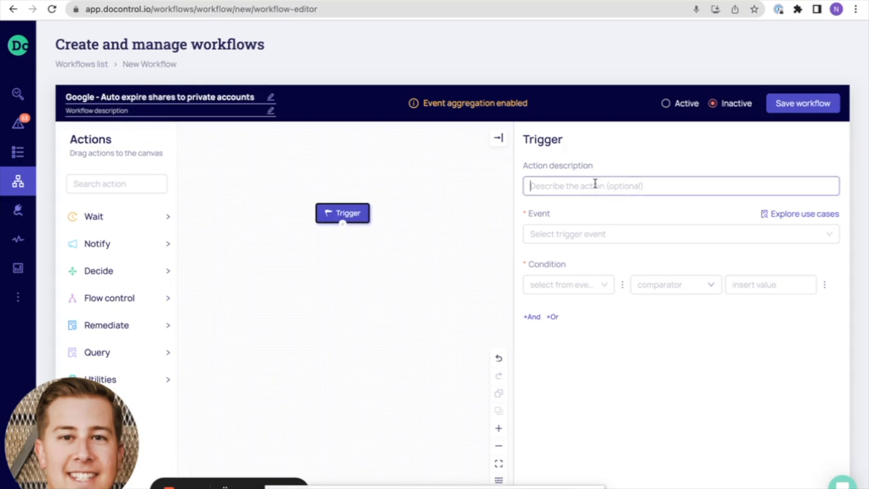
text(Use)
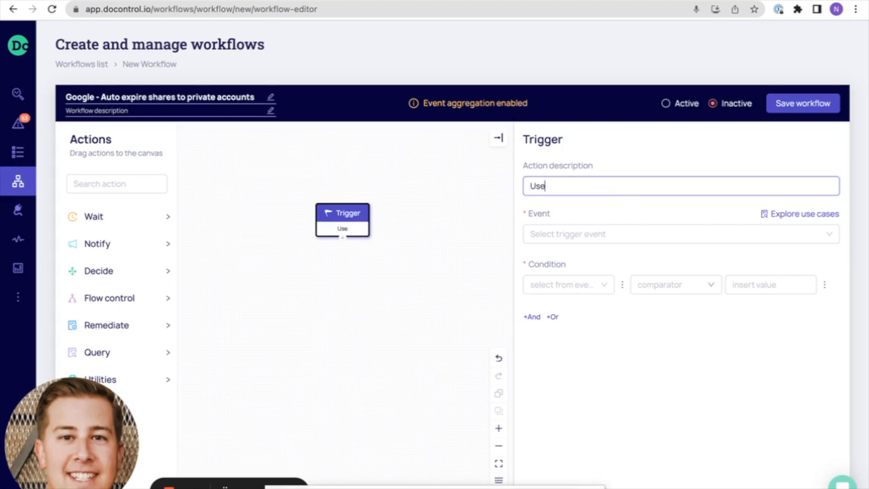
text(r shares with private email account)
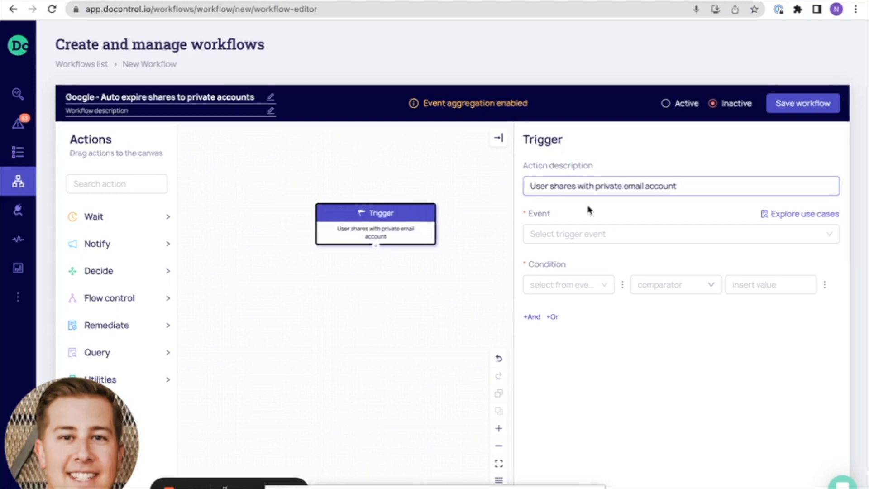
Set the trigger event to Google Drive's Change user access.
click(578, 230)
scroll(533, 311, down, 1)
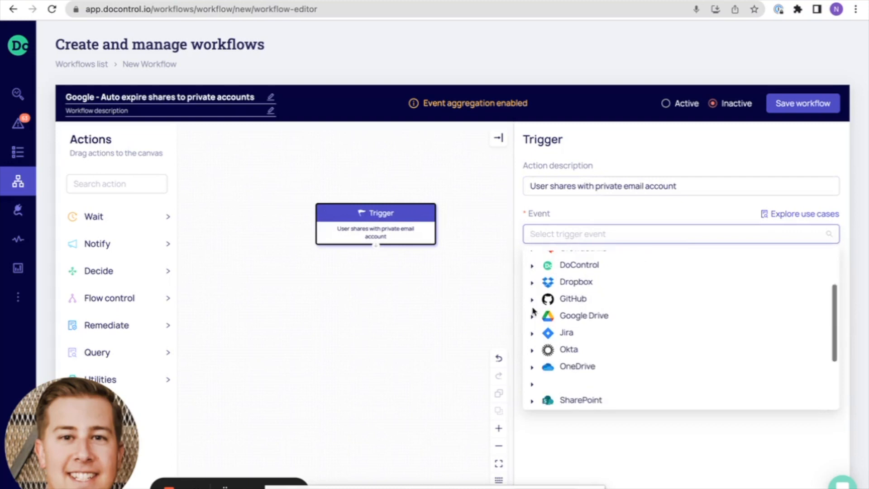
click(532, 314)
scroll(549, 345, down, 5)
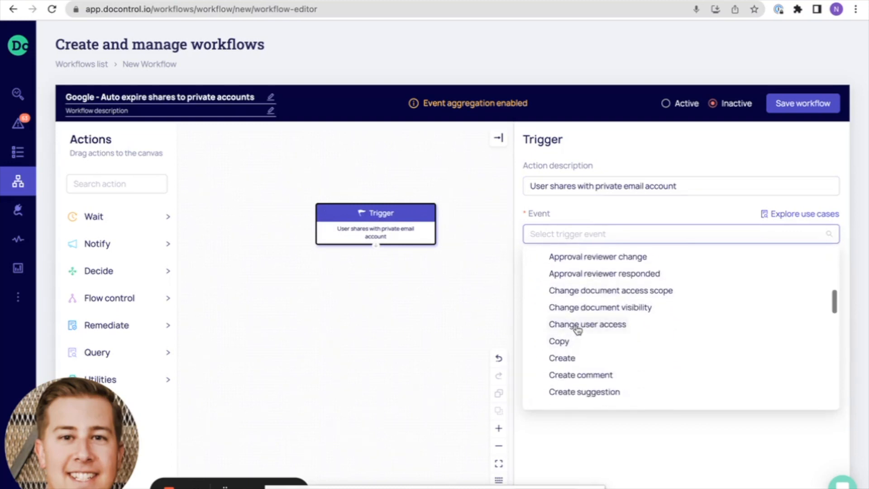
click(577, 325)
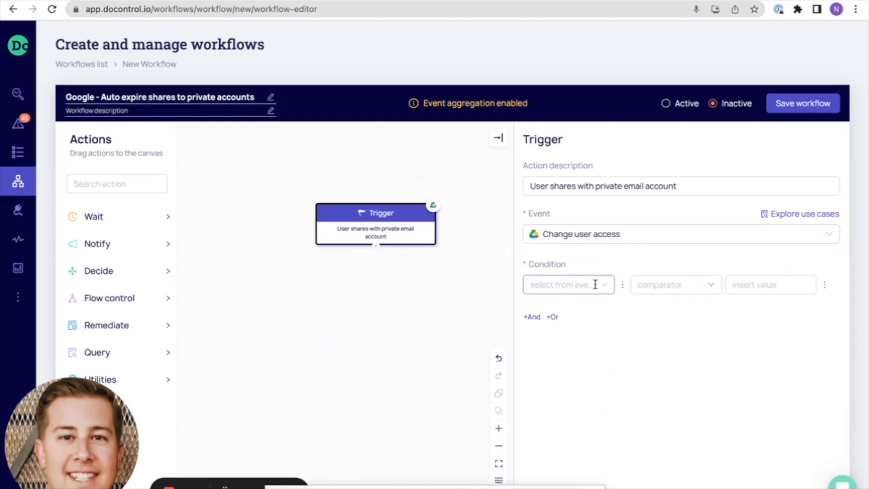
Set the trigger's first condition to Has added collaborators is True.
click(603, 284)
scroll(589, 342, down, 5)
scroll(588, 341, down, 2)
scroll(588, 342, up, 5)
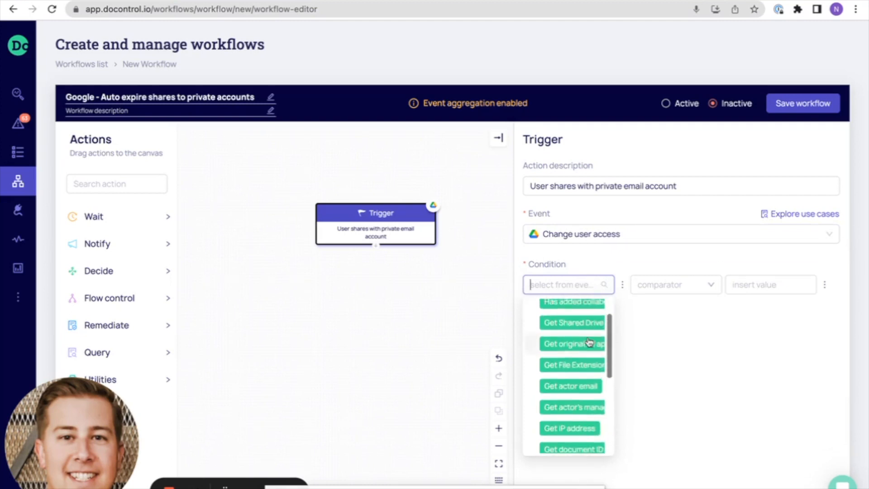
click(584, 310)
click(764, 284)
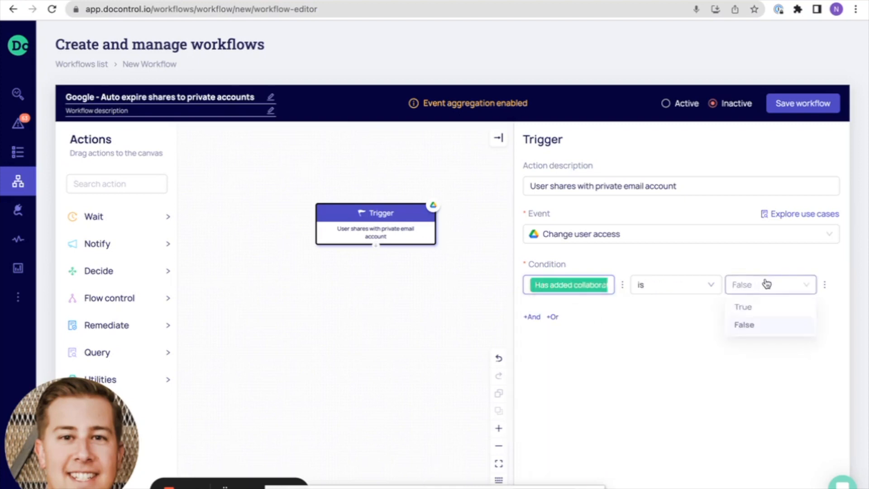
click(758, 307)
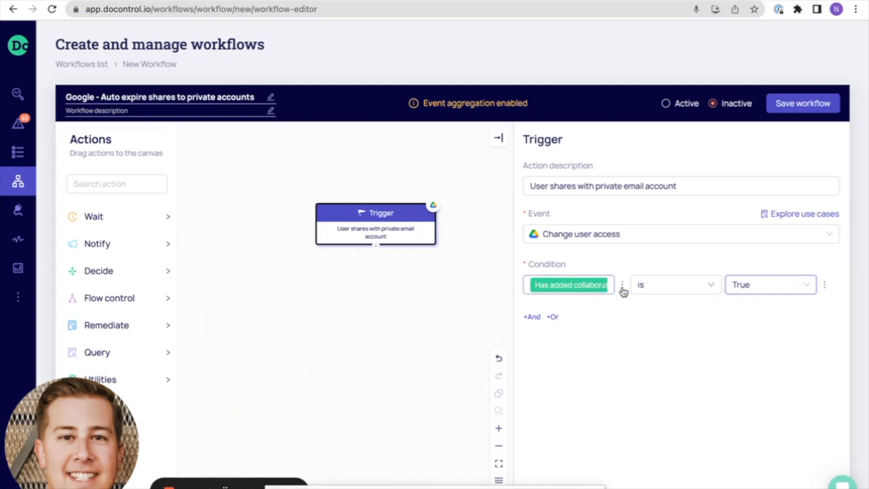
Add an And condition to the trigger requiring Get actor email to be in trusted domains.
click(532, 317)
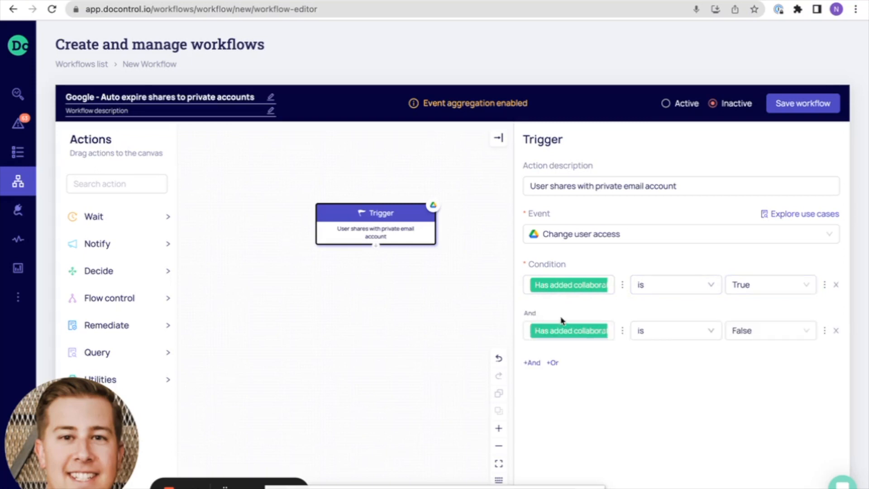
click(607, 331)
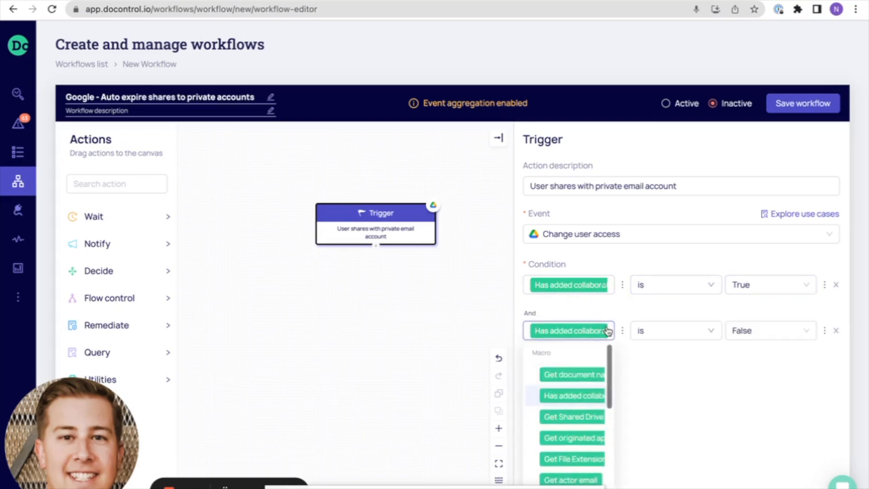
click(571, 478)
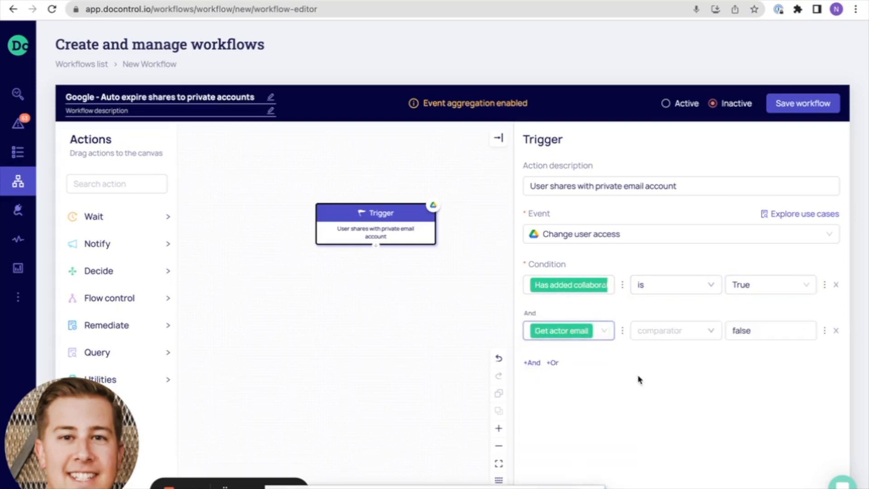
click(711, 331)
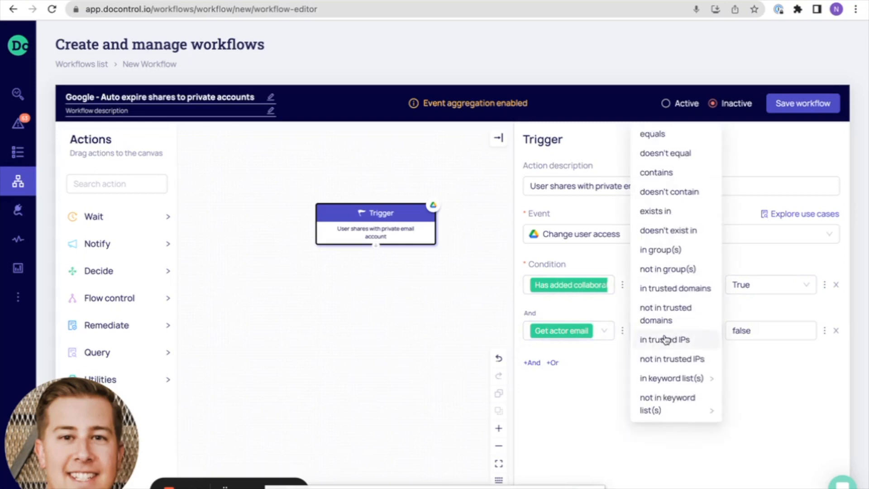
click(663, 288)
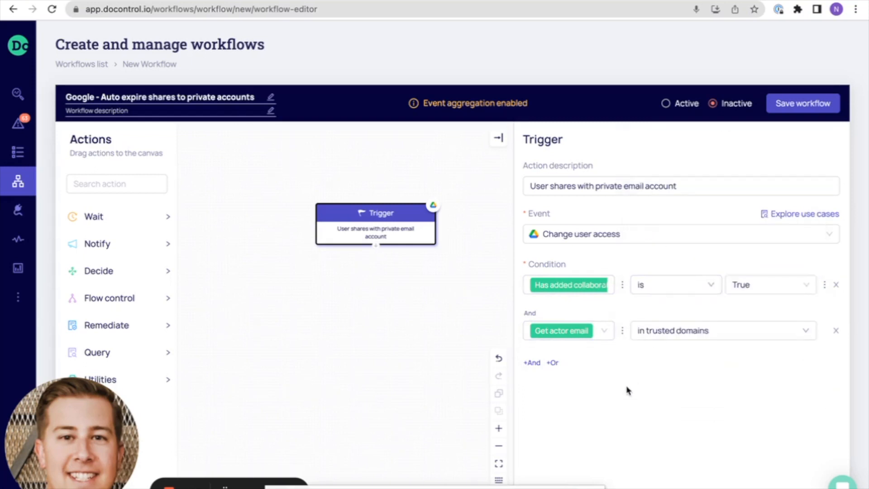
Add an And condition requiring at least one of the added collaborators to contain an entry from the first private email domain keyword list.
click(533, 363)
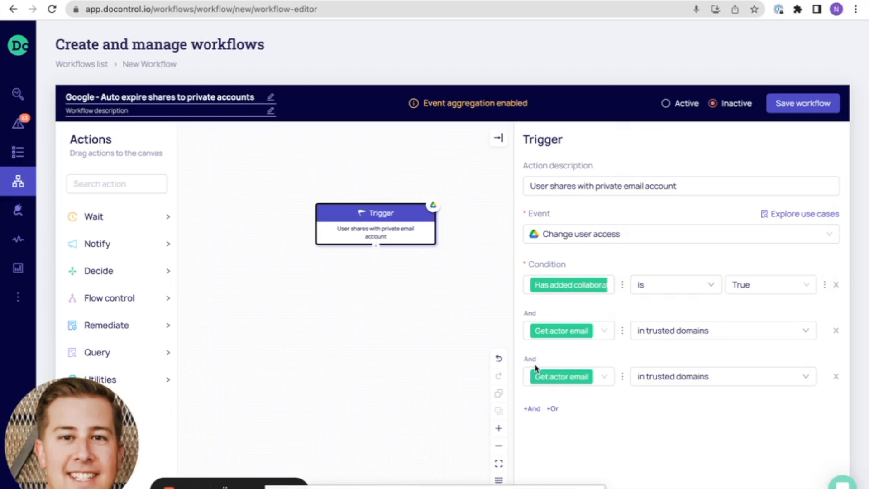
click(598, 378)
scroll(564, 319, down, 3)
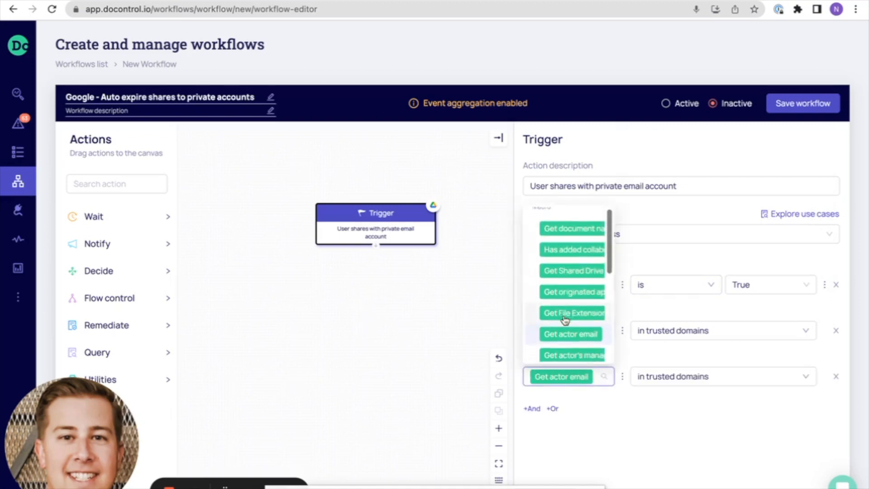
click(564, 310)
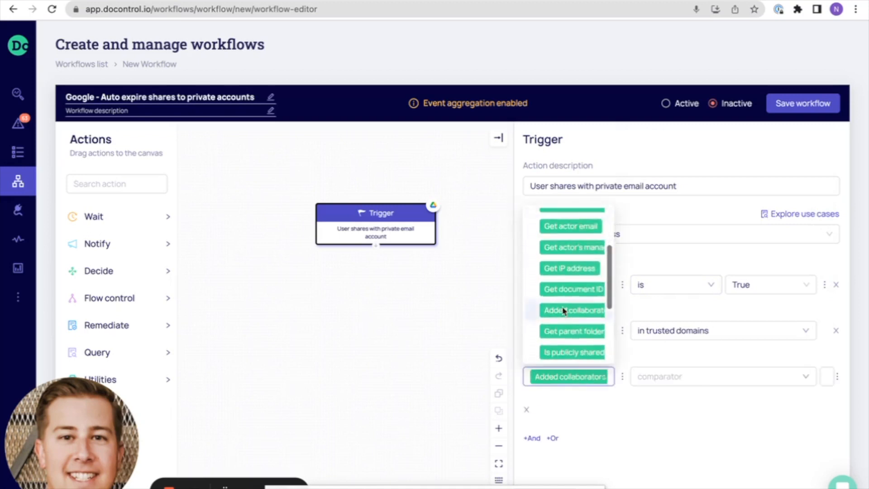
click(675, 377)
mouse_move(676, 423)
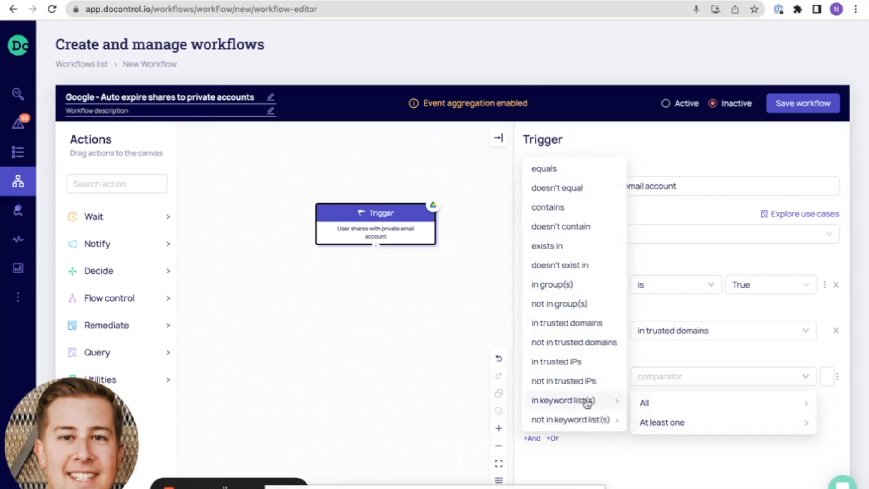
mouse_move(587, 403)
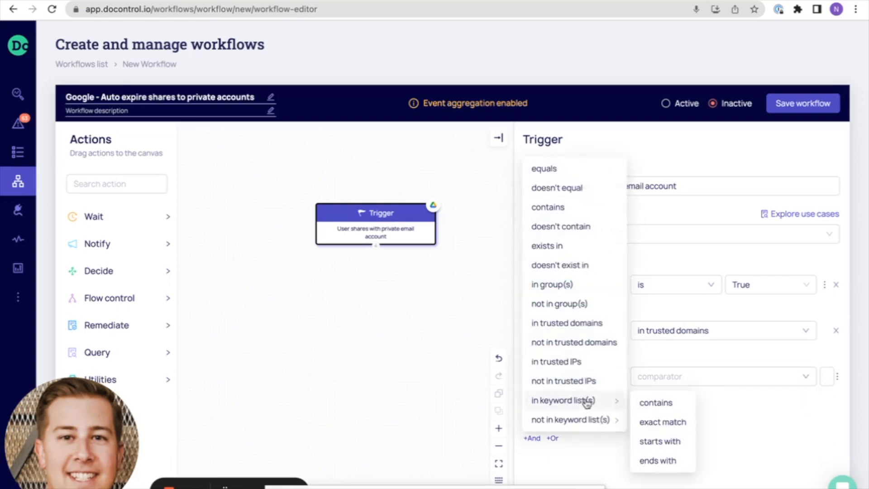
click(665, 404)
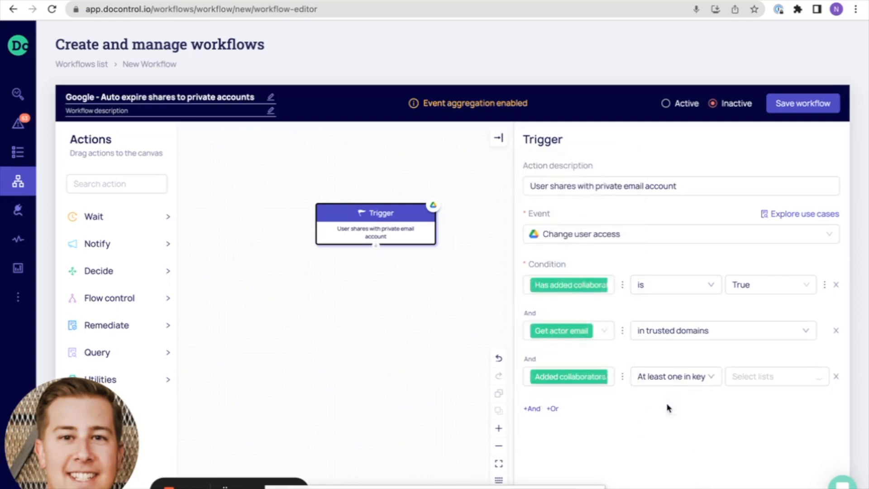
click(754, 378)
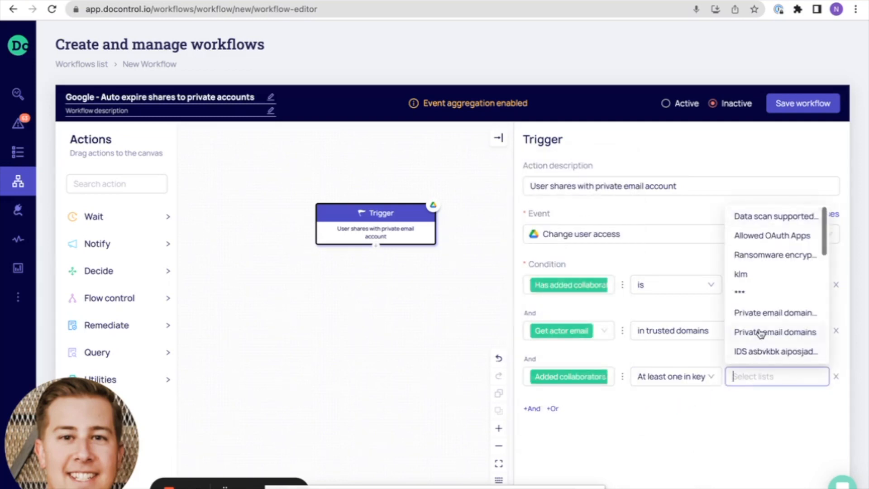
click(765, 312)
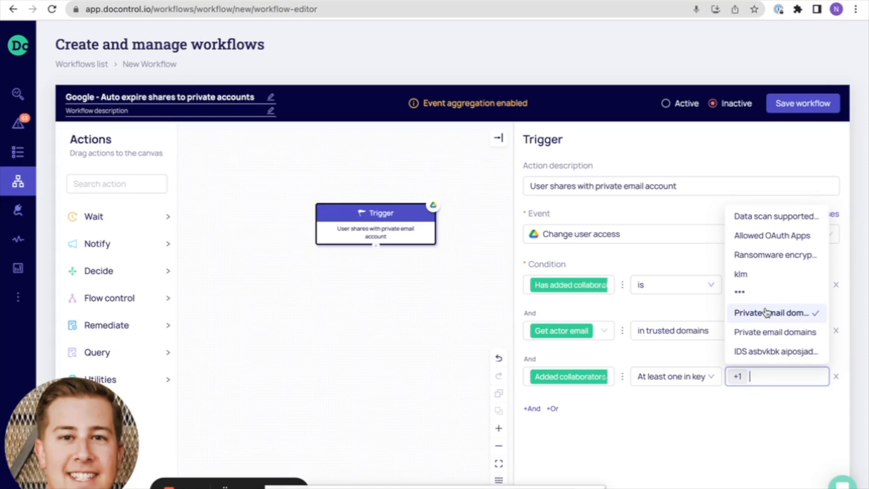
click(657, 429)
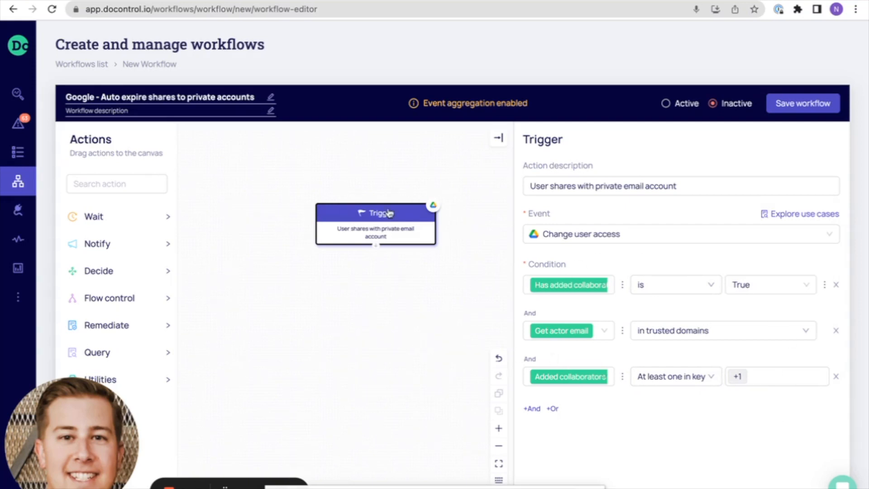
Move the Trigger block up, place a Notify in Slack action beneath it and connect the trigger to it.
drag(387, 210, 369, 177)
click(150, 243)
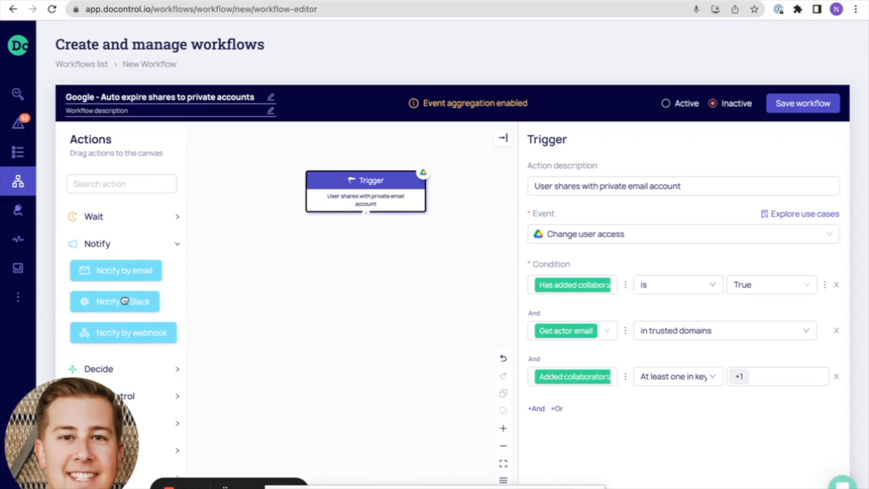
drag(123, 300, 355, 270)
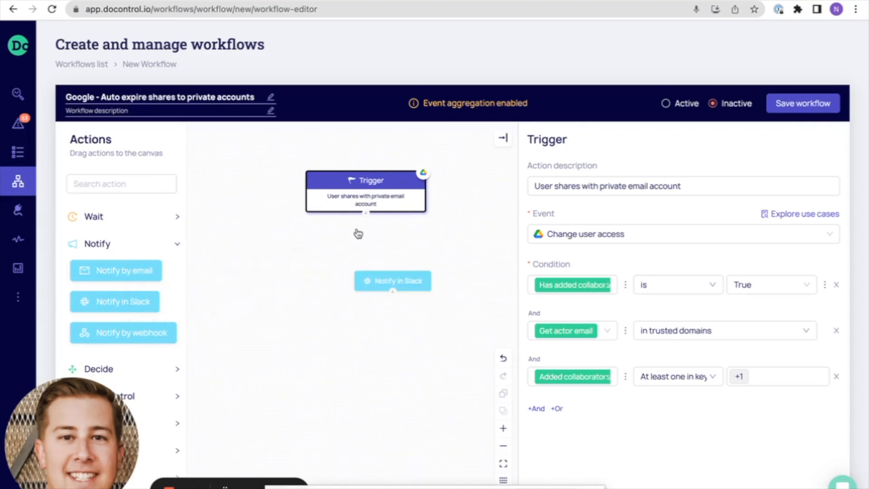
drag(366, 214, 385, 257)
Describe the Notify in Slack action as "Notify user of auto expire in 30 days" and align it under the trigger.
click(384, 257)
click(587, 203)
text(No)
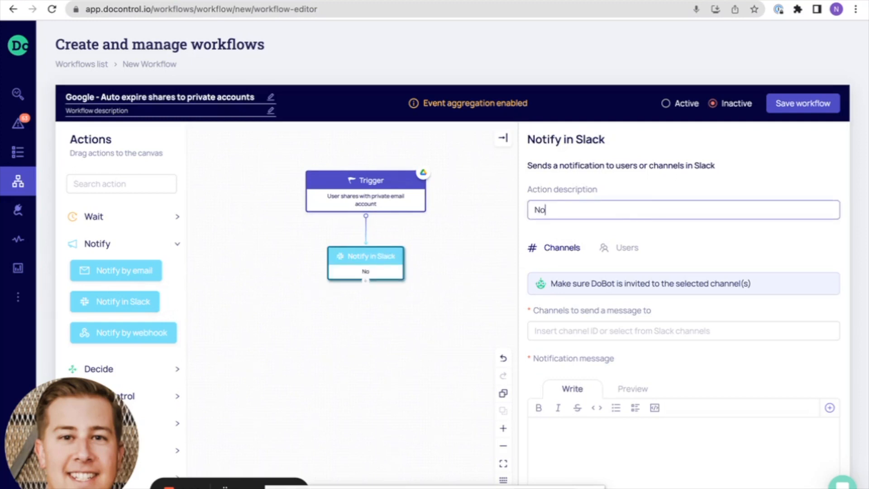
text(tify user of auto expire in 30 days)
drag(403, 248, 389, 258)
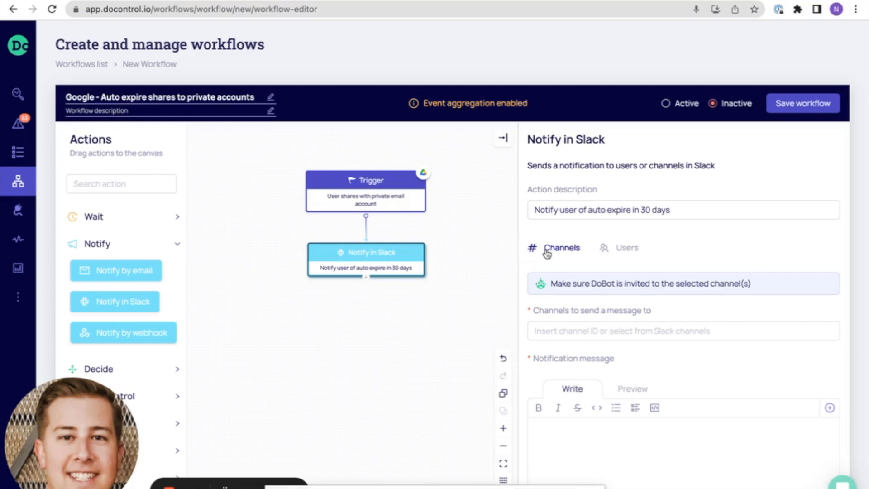
Set the Notify in Slack action to send a direct message to users, with Get actor email as the recipient.
click(628, 253)
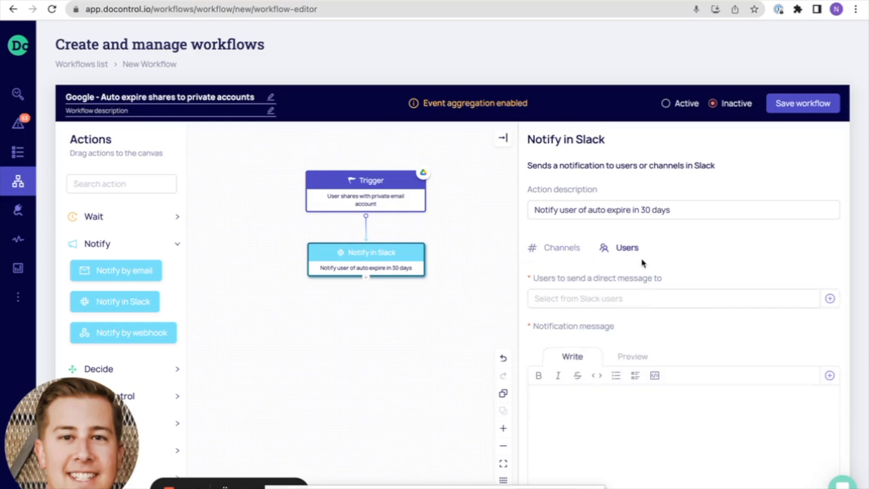
click(830, 299)
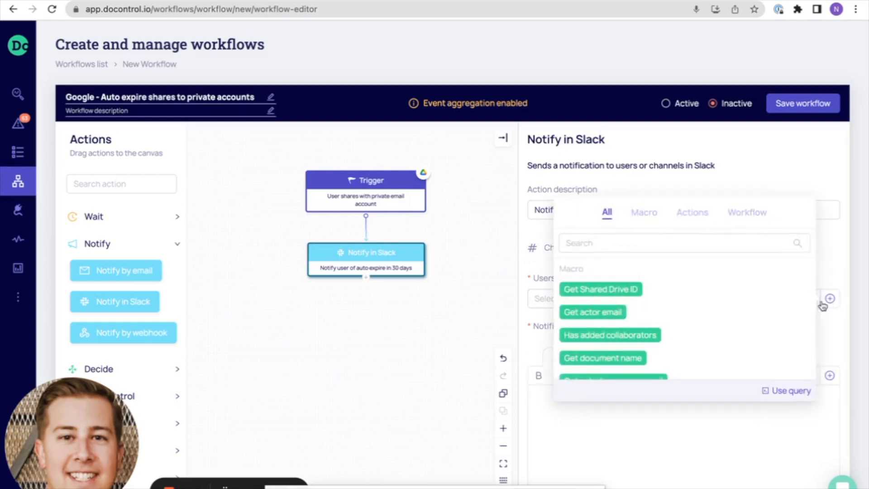
click(602, 313)
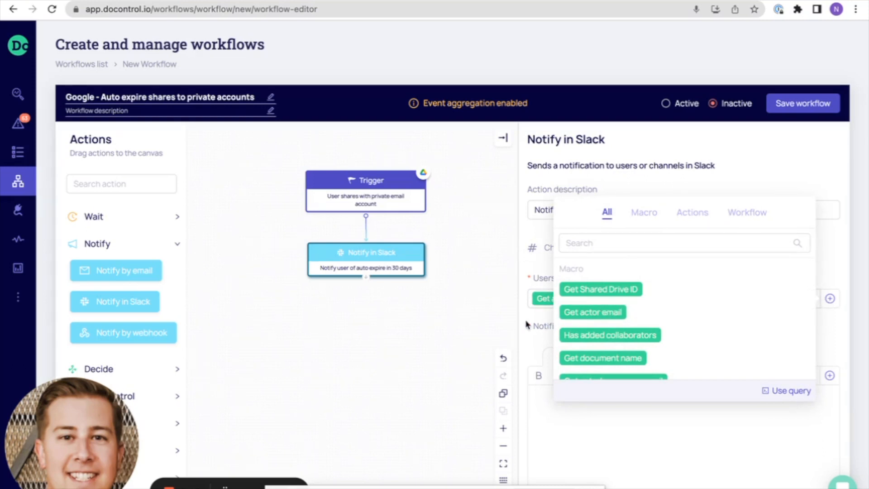
click(541, 322)
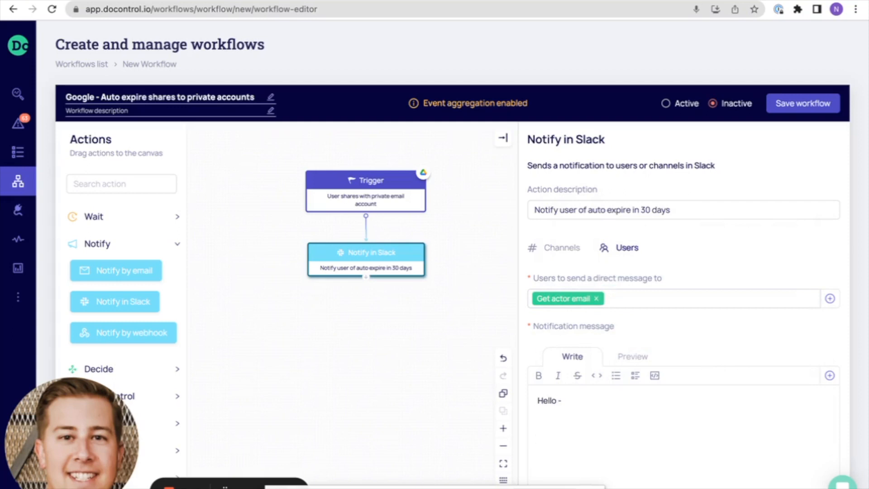
Begin the notification message with "Hello - You have shared a document(s) with a private email account:" followed by the Get added collaborators macro.
text(ou have shared a document (s) with a)
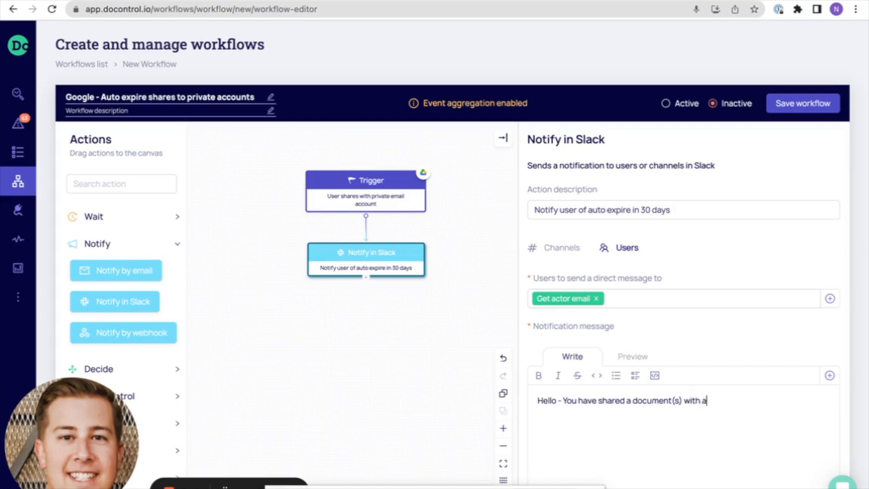
text( private email account:)
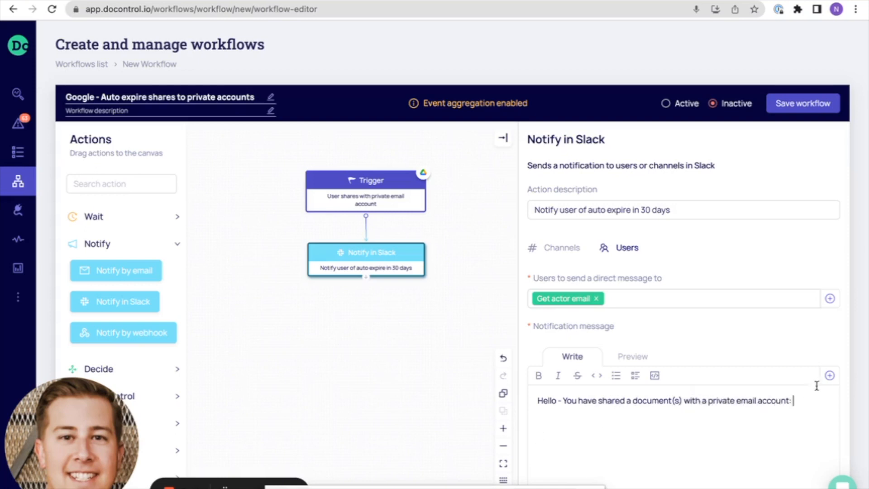
click(830, 375)
scroll(661, 400, down, 3)
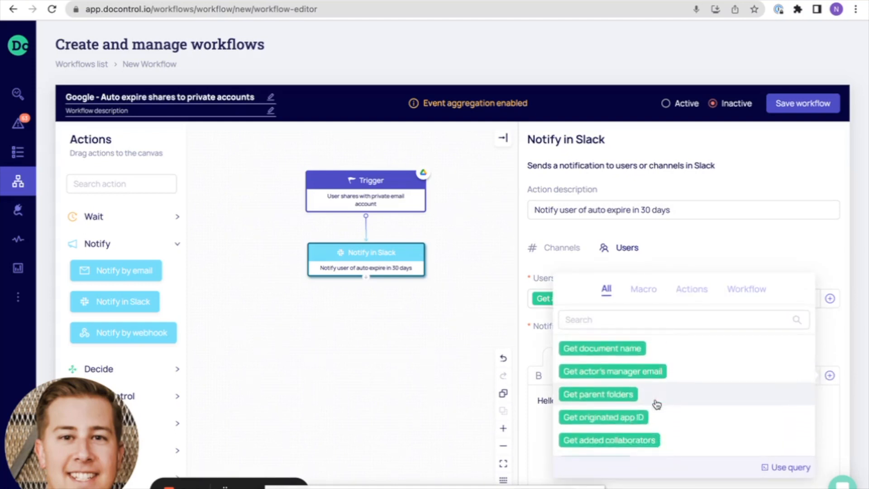
scroll(647, 416, down, 1)
click(640, 425)
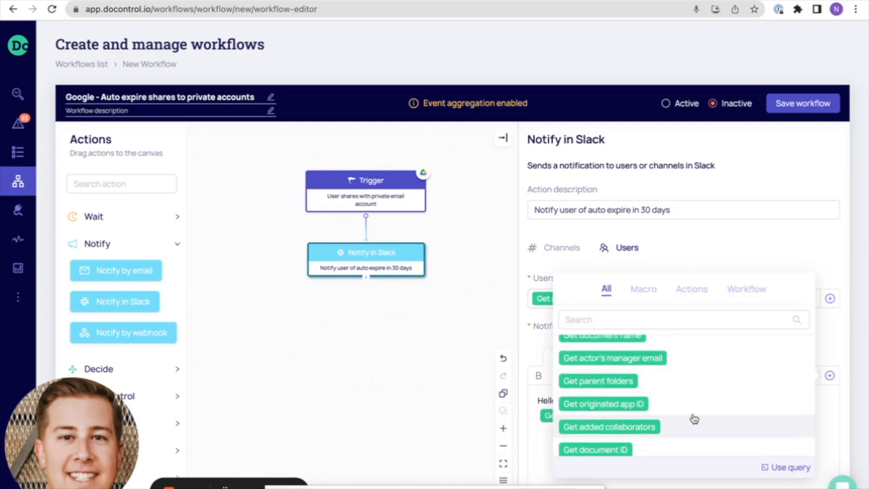
click(832, 433)
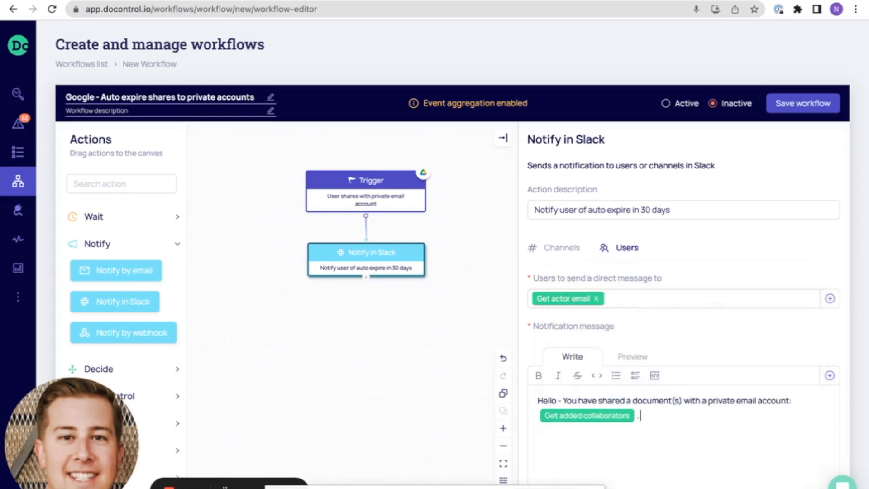
Continue the message with ". This share will expire in 30 days." and a separate "Document(s) shared:" line followed by the Get document name macro.
text(. This share will expire in 30 d)
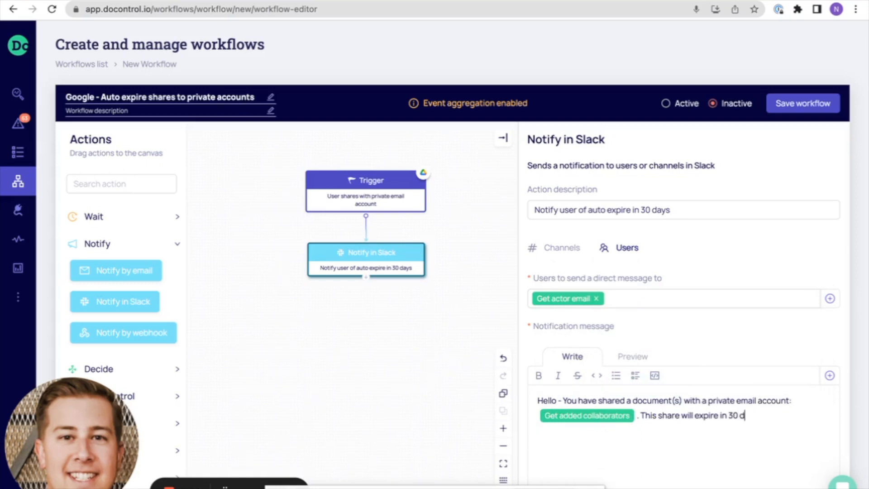
text(ays.  Document(s) shared:)
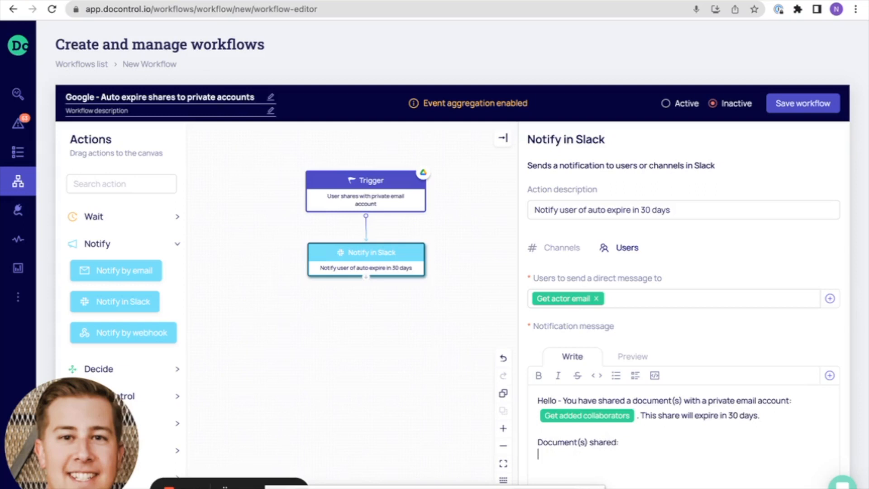
click(830, 375)
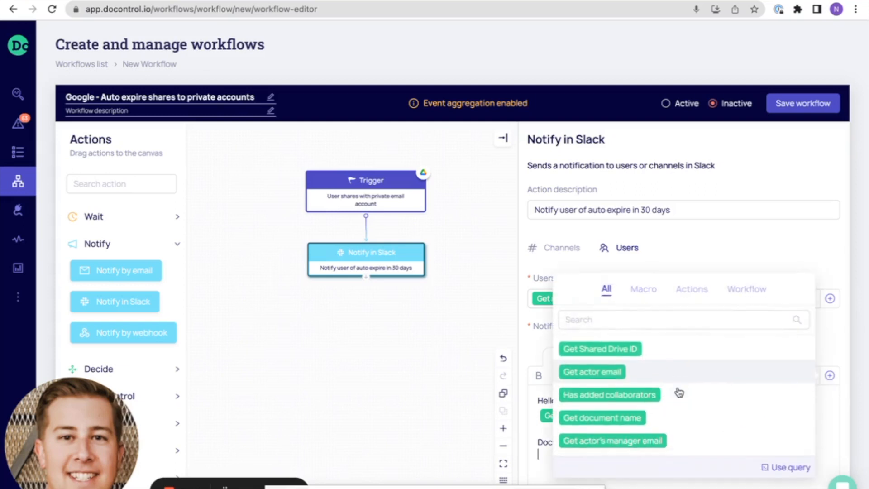
click(651, 404)
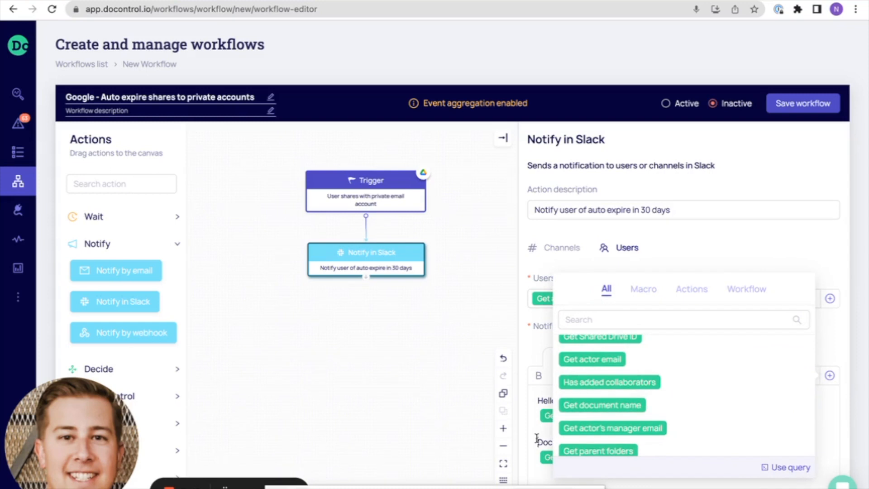
click(539, 352)
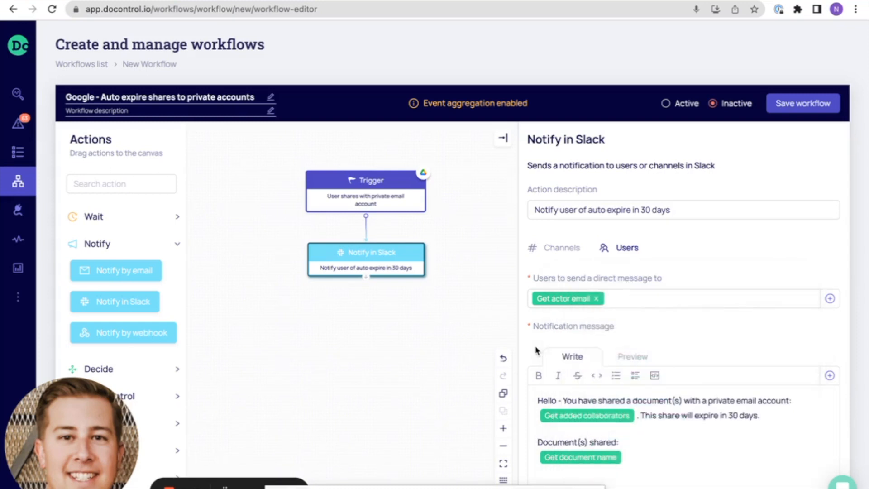
Preview the Slack notification message, then return to its editing view.
click(632, 356)
scroll(702, 328, down, 1)
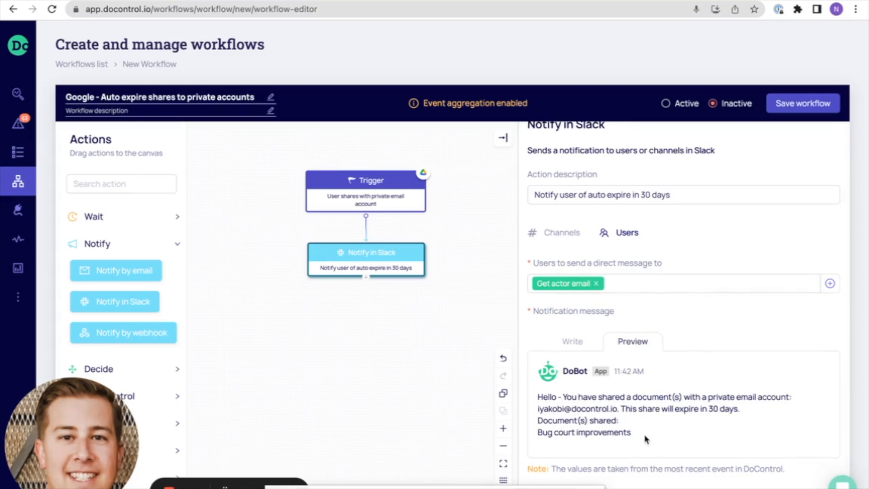
click(565, 342)
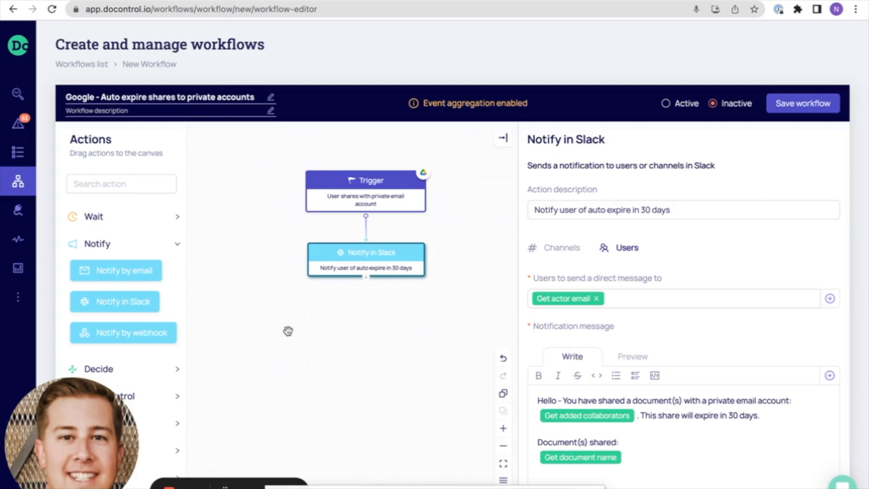
Add a Wait action beneath Notify in Slack, connect the two and align the Wait block under it.
click(176, 217)
drag(94, 242, 353, 322)
drag(366, 282, 370, 298)
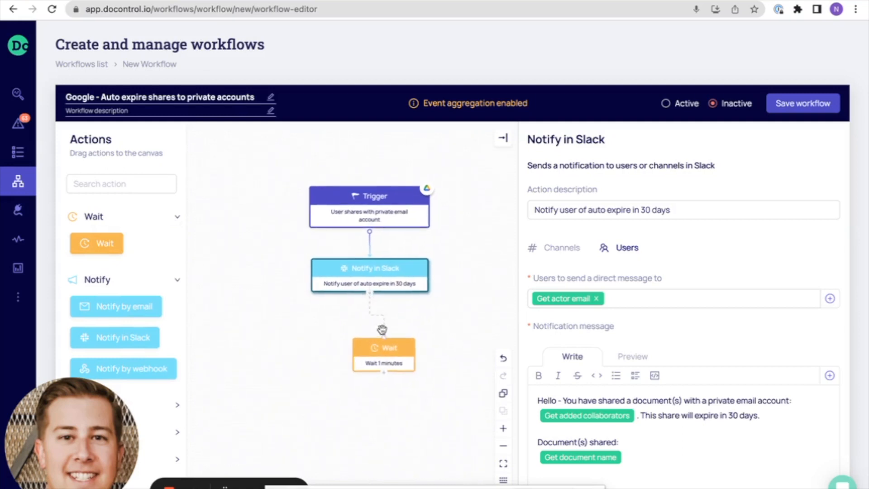
drag(392, 350, 382, 343)
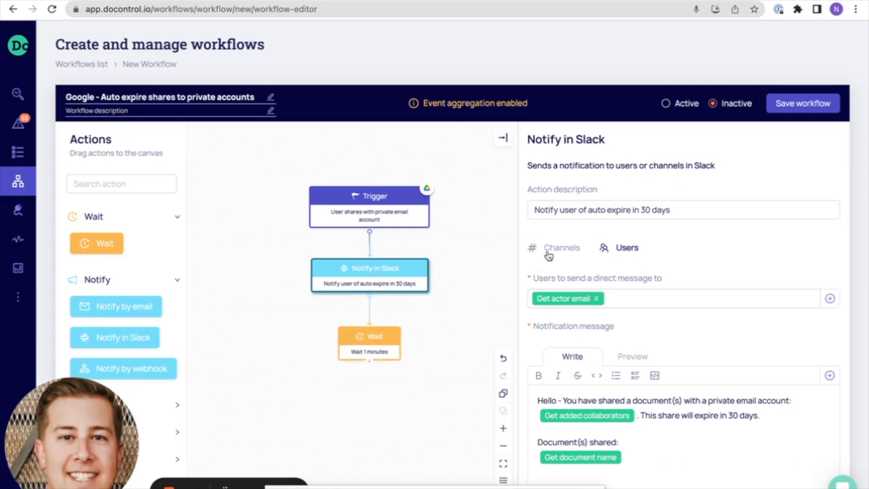
Set the Wait action's duration to 30 days and realign the block under Notify in Slack.
click(384, 343)
drag(560, 257, 501, 259)
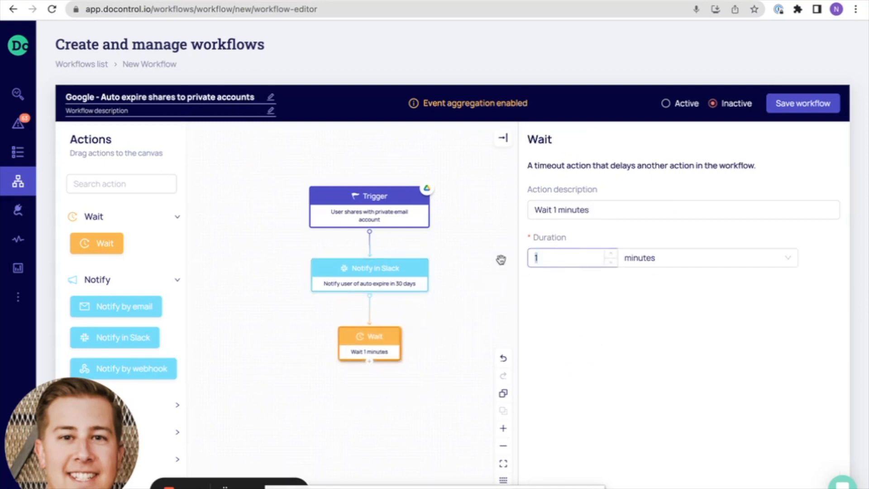
text(30)
click(662, 258)
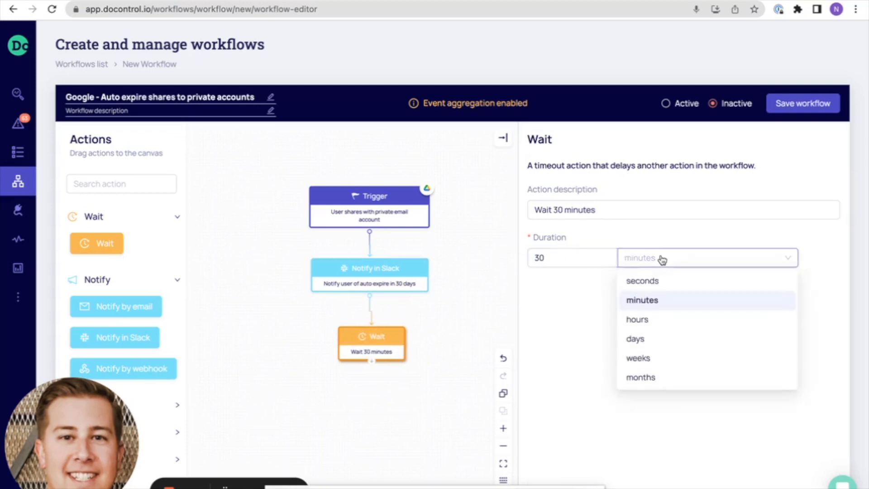
click(636, 341)
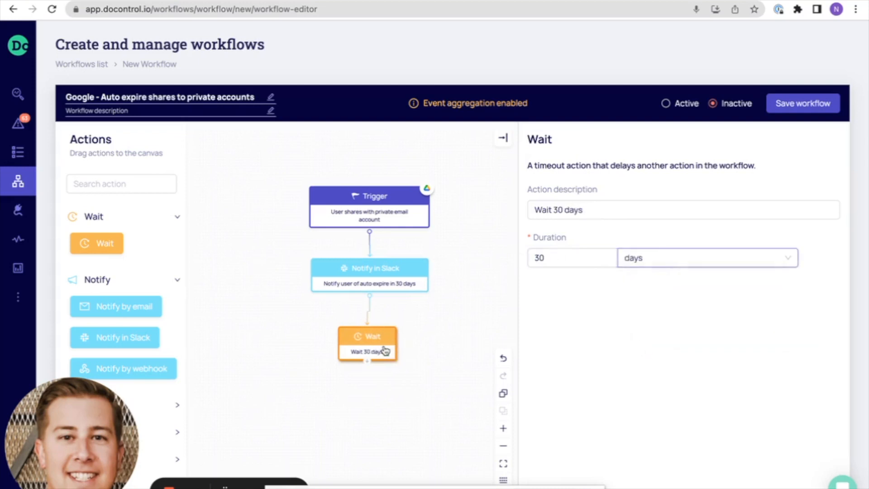
drag(383, 343, 386, 344)
Add an Array filter action from Flow control beneath the Wait block and connect Wait to it.
scroll(121, 281, down, 2)
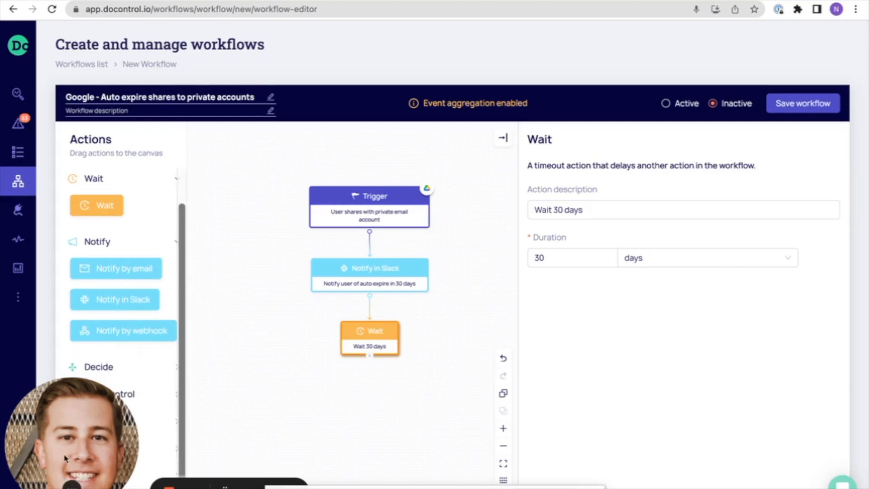
click(104, 398)
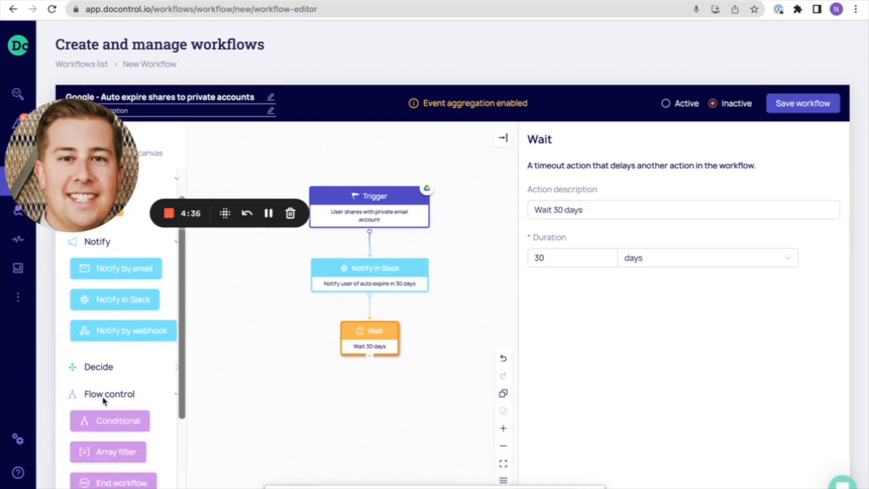
drag(102, 453, 356, 400)
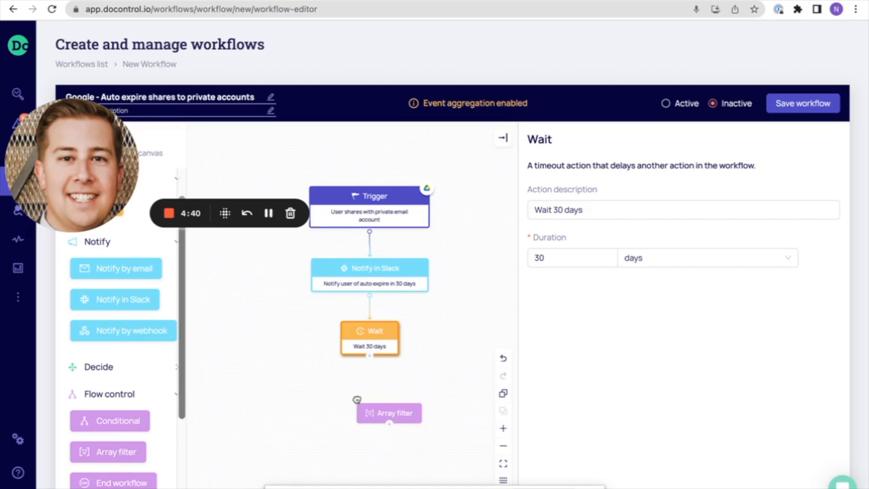
drag(370, 356, 387, 388)
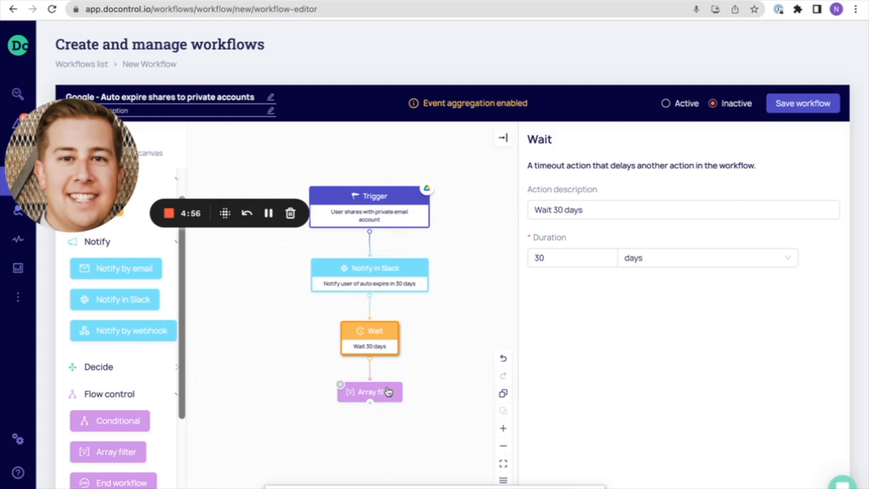
Describe the Array filter action as "Filter out private accounts for removal".
click(388, 392)
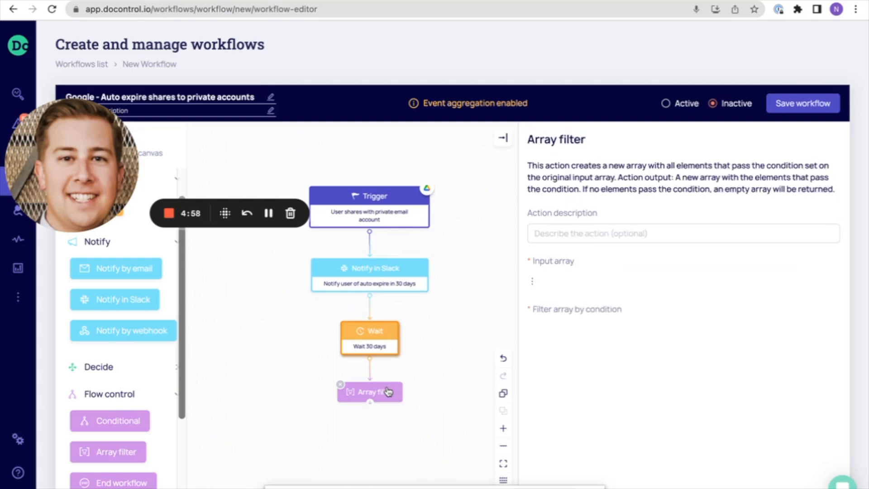
click(586, 231)
text(Filter out p)
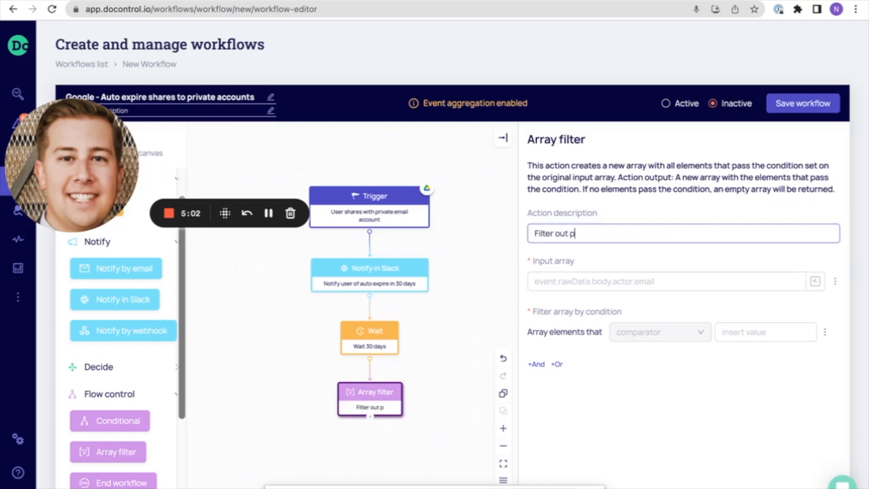
text(rivate accounts for removal)
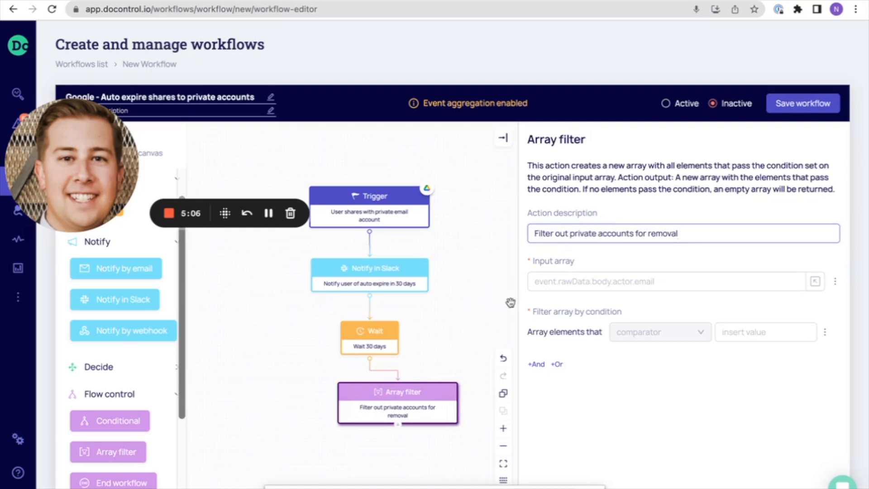
Set the Array filter's input array to the Get added collaborators query.
click(585, 285)
click(817, 285)
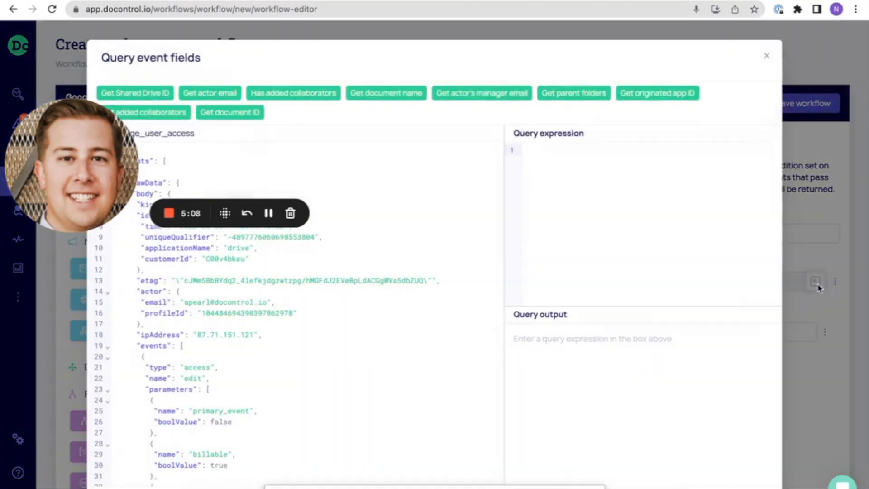
click(174, 118)
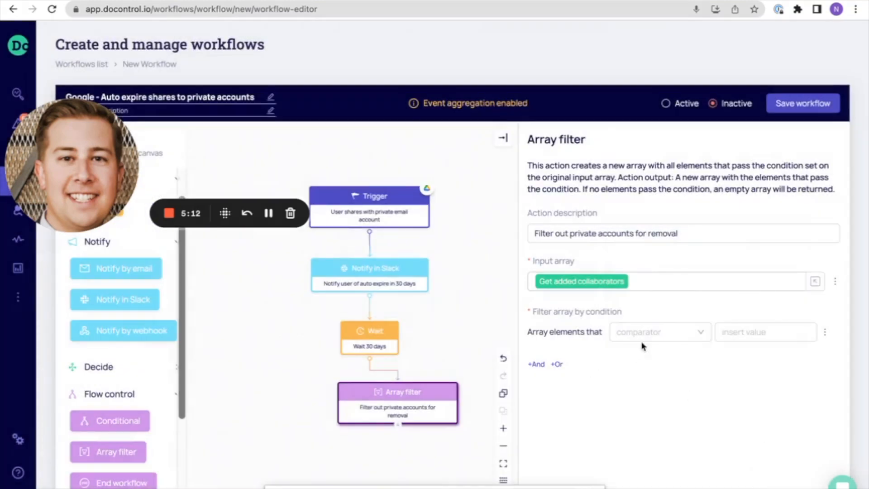
Set the filter condition so that array elements match the "in keyword list(s)" comparator with the Private email domains list.
click(660, 332)
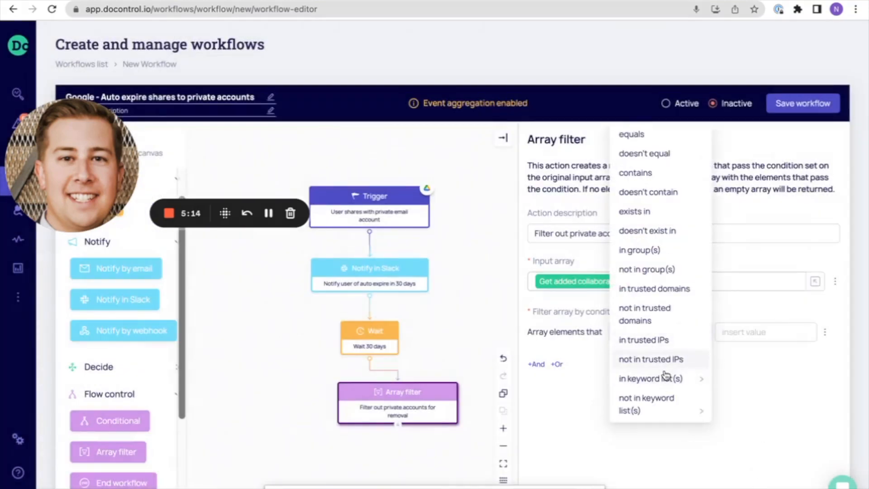
mouse_move(663, 384)
click(730, 380)
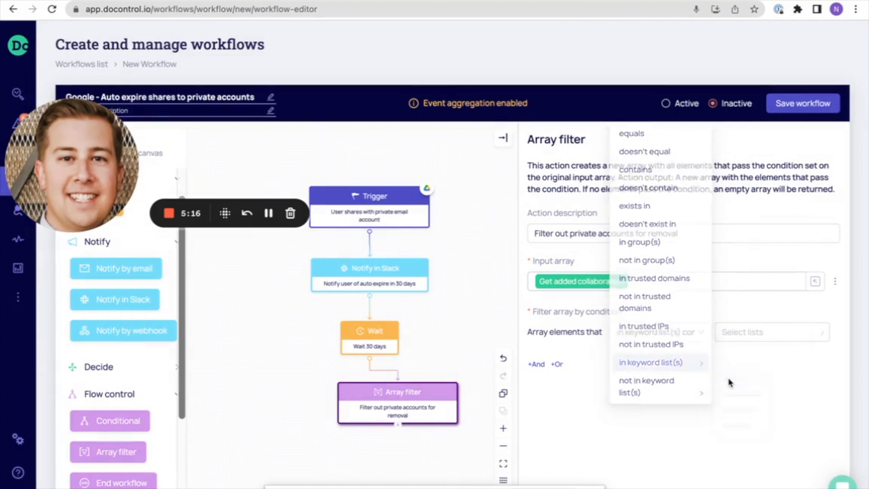
click(747, 334)
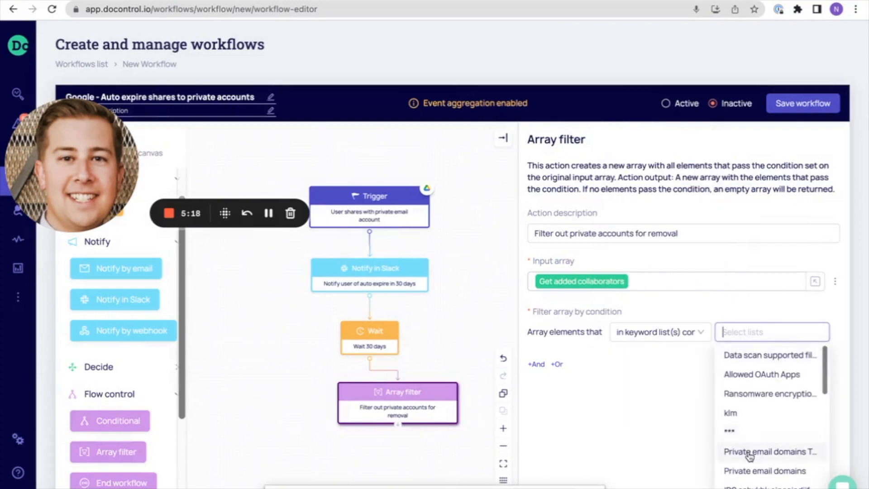
click(746, 470)
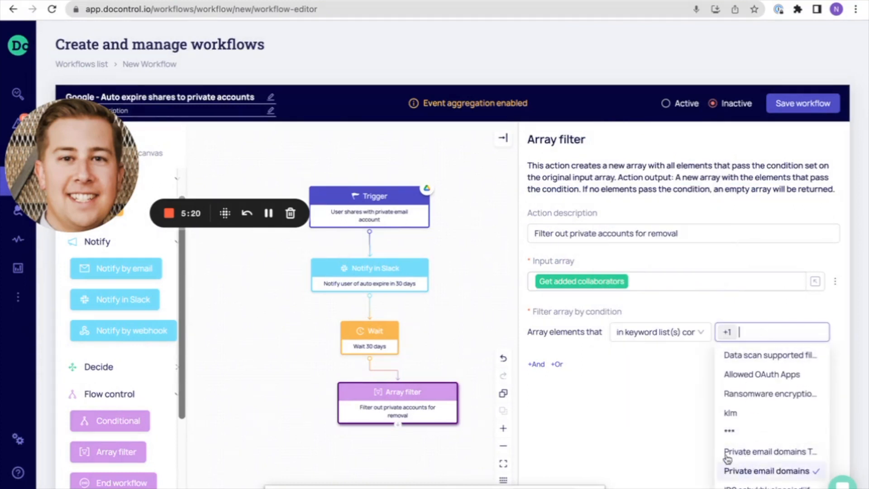
click(685, 434)
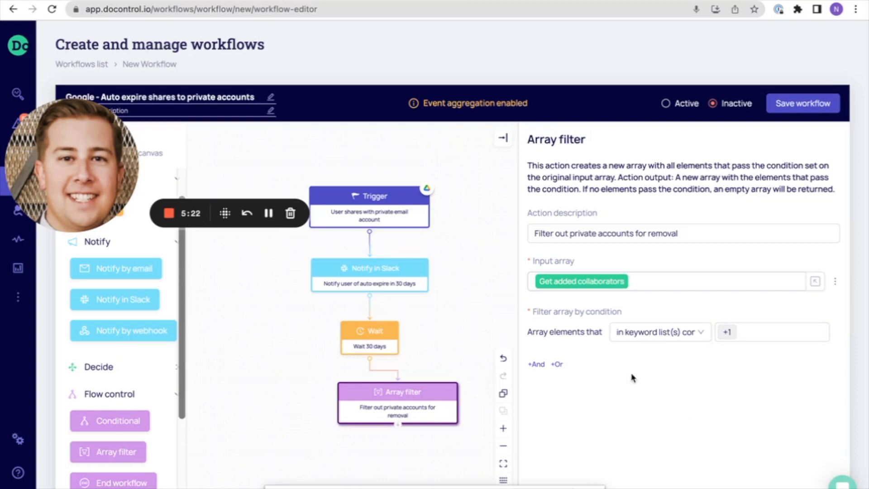
Align the Array filter beneath Wait and connect it to a new Google Drive Remove collaborator action placed below it.
drag(426, 405, 397, 401)
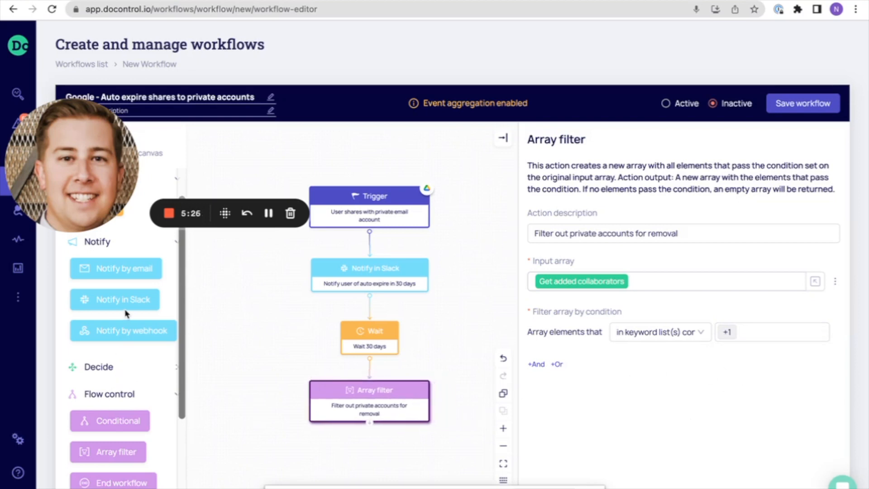
scroll(126, 313, down, 2)
click(126, 420)
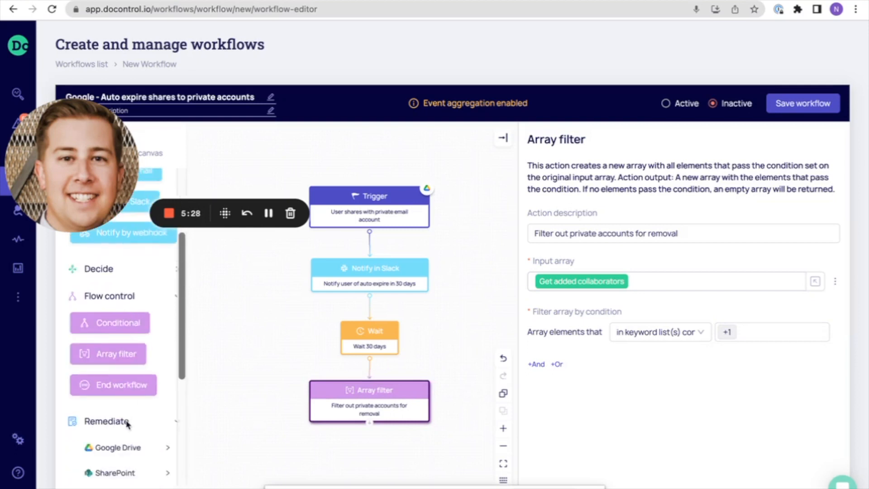
scroll(127, 425, down, 1)
click(126, 401)
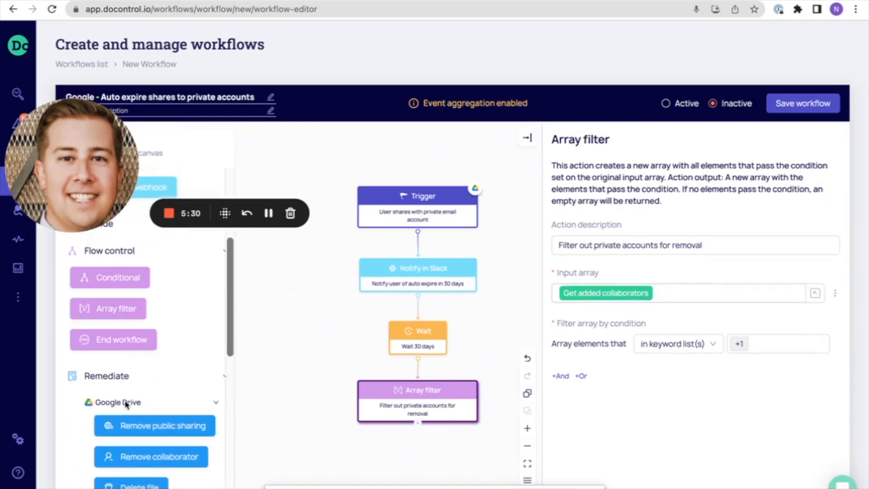
scroll(131, 446, down, 1)
drag(135, 398, 404, 452)
drag(417, 423, 401, 459)
click(401, 460)
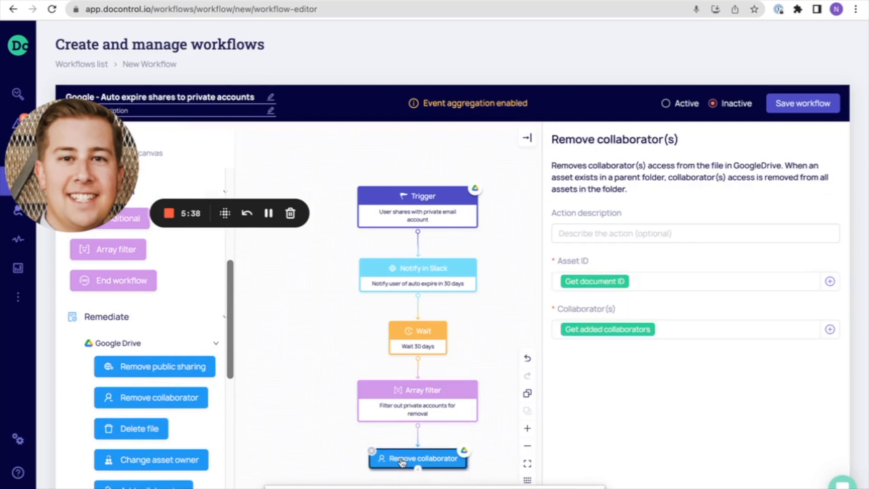
Replace the Collaborator(s) value of the Remove collaborator action with the Filtered items output of the Array filter.
click(723, 322)
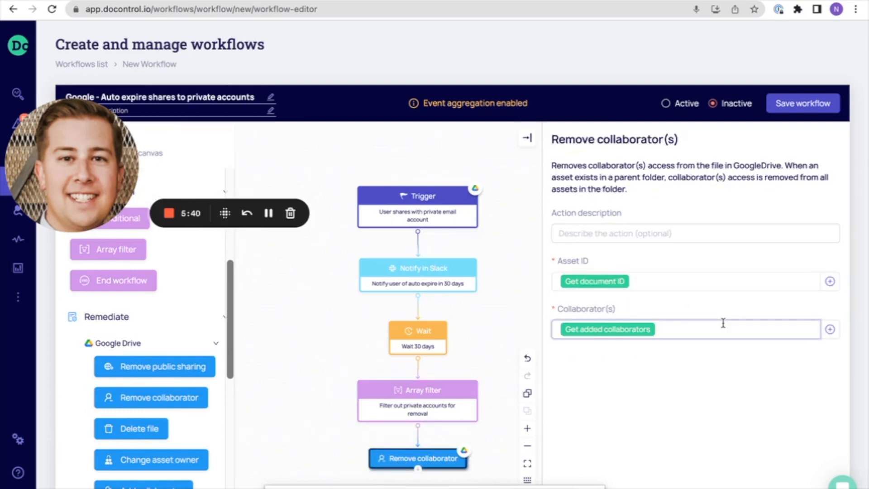
key(BackSpace)
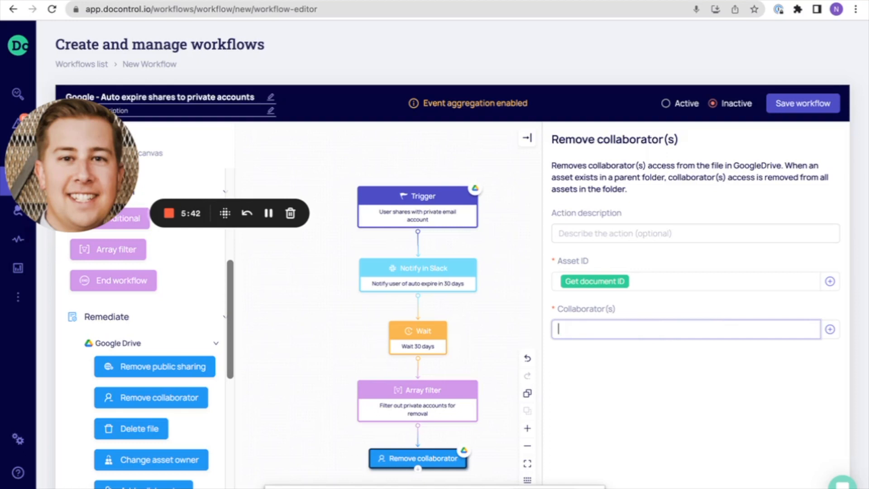
click(831, 330)
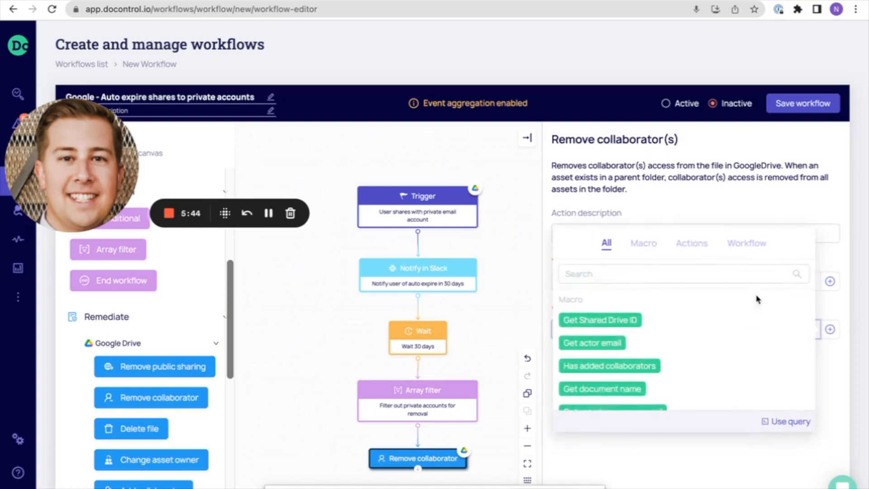
click(686, 244)
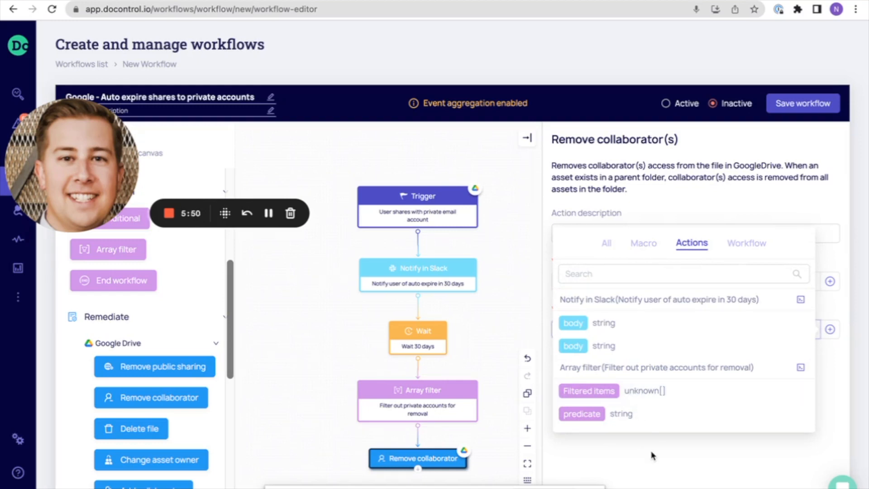
click(588, 391)
click(833, 372)
click(748, 328)
key(Delete)
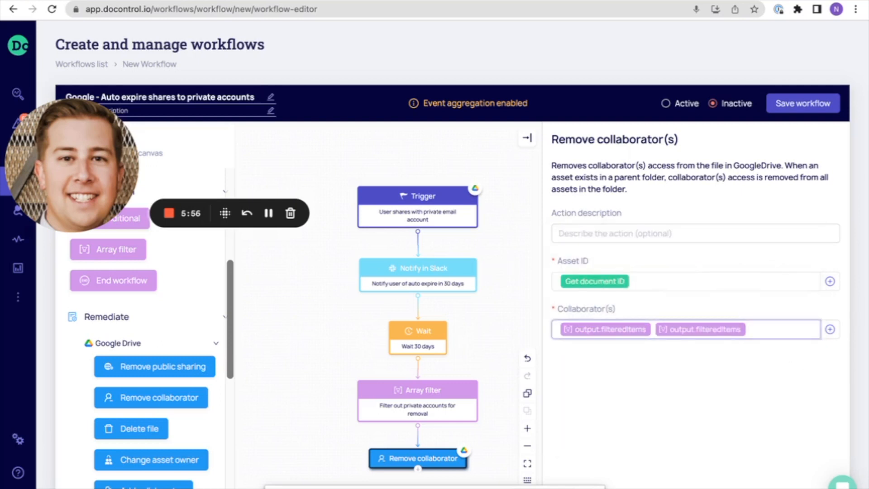
key(BackSpace)
click(628, 284)
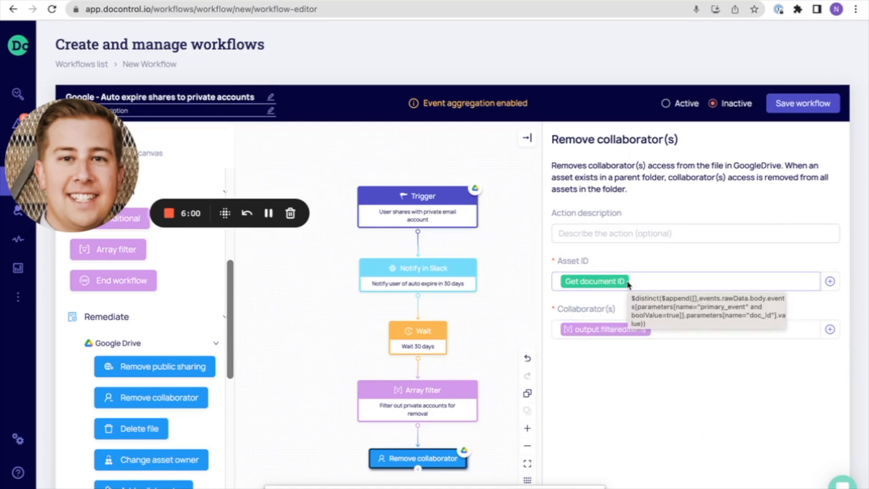
Switch the workflow's status to Active and confirm the change.
drag(512, 323, 501, 292)
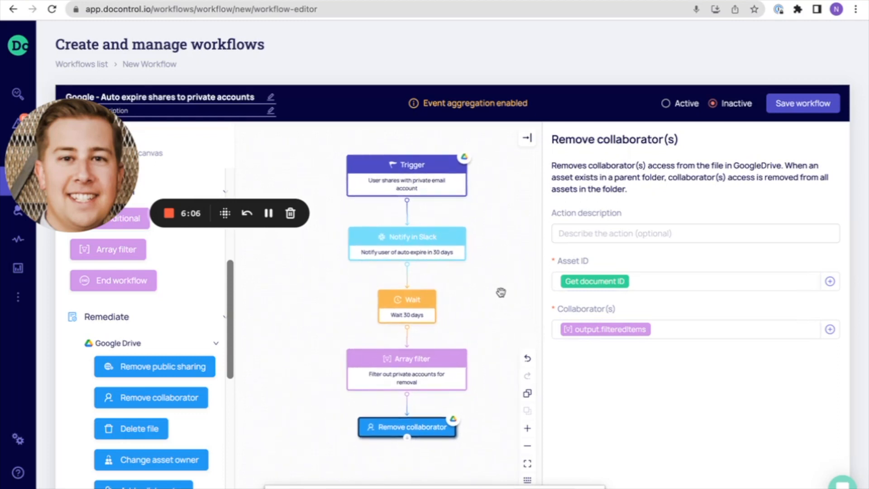
click(666, 106)
click(797, 81)
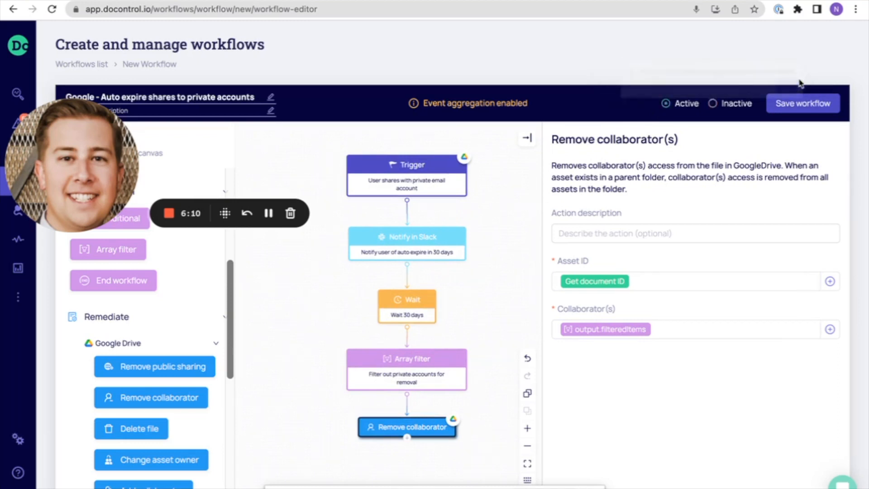